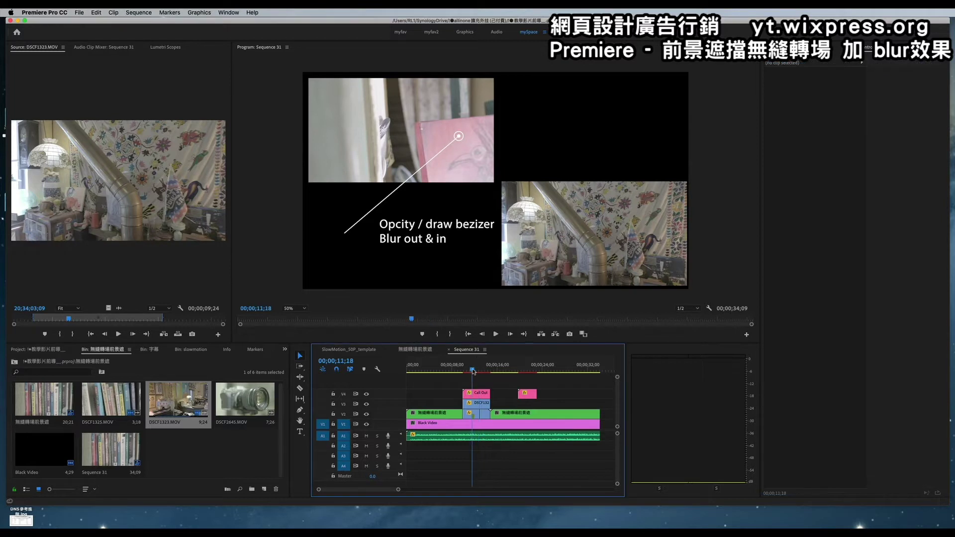
Scrub back and forth through the finished example transition to study it
{"action": "left_click_drag", "start_coordinate": [480, 372], "coordinate": [482, 372]}
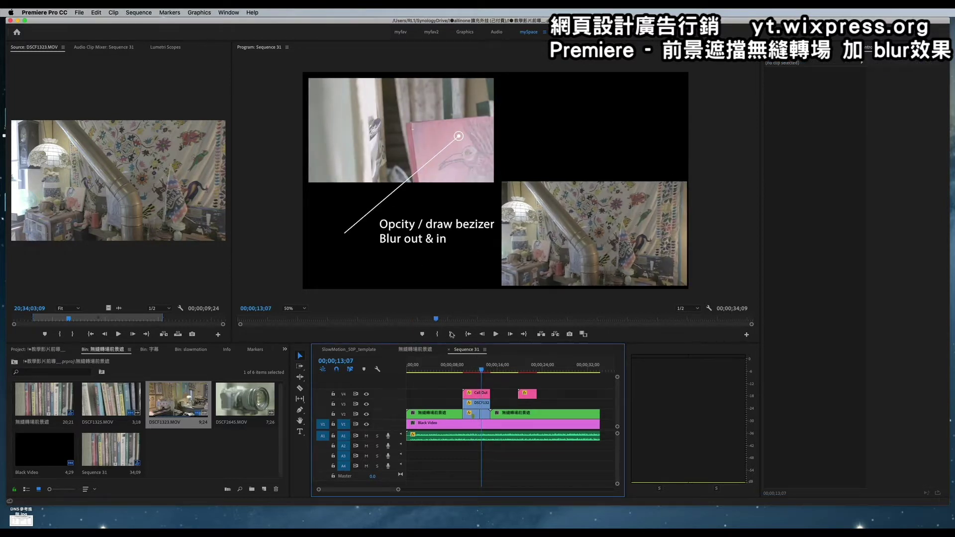
{"action": "mouse_move", "coordinate": [481, 370]}
{"action": "left_mouse_down"}
{"action": "mouse_move", "coordinate": [472, 370]}
{"action": "mouse_move", "coordinate": [483, 370]}
{"action": "left_mouse_up"}
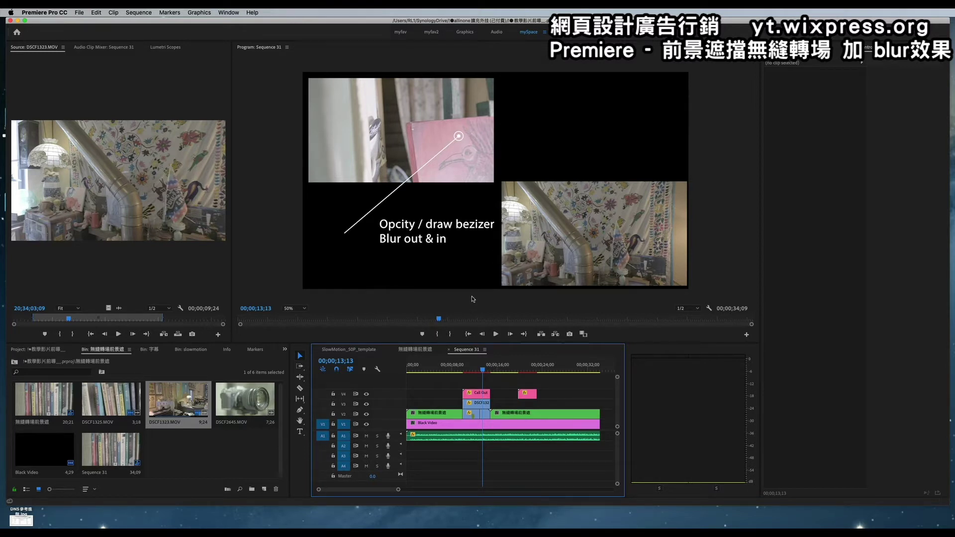
{"action": "left_click_drag", "start_coordinate": [482, 370], "coordinate": [477, 370]}
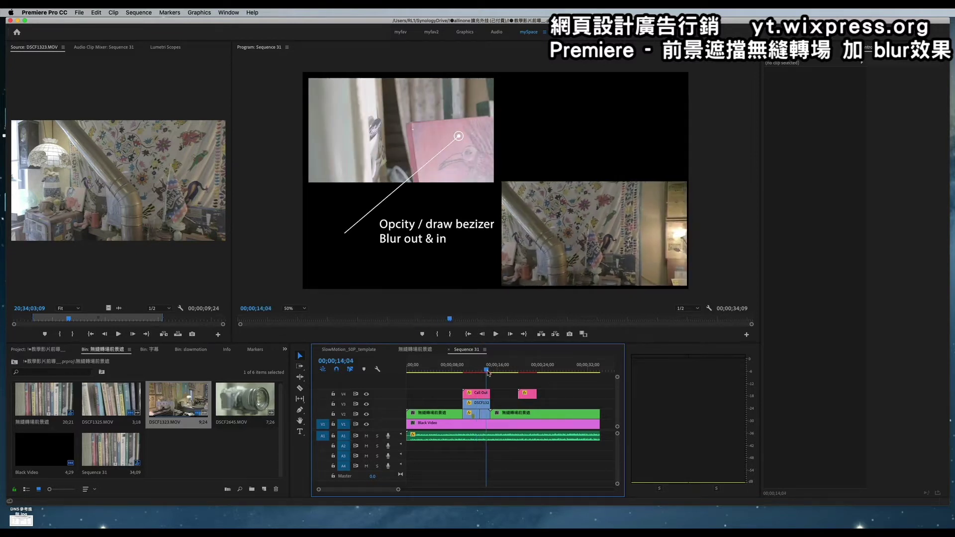
{"action": "mouse_move", "coordinate": [479, 365]}
{"action": "left_mouse_down"}
{"action": "mouse_move", "coordinate": [500, 375]}
{"action": "mouse_move", "coordinate": [491, 373]}
{"action": "left_mouse_up"}
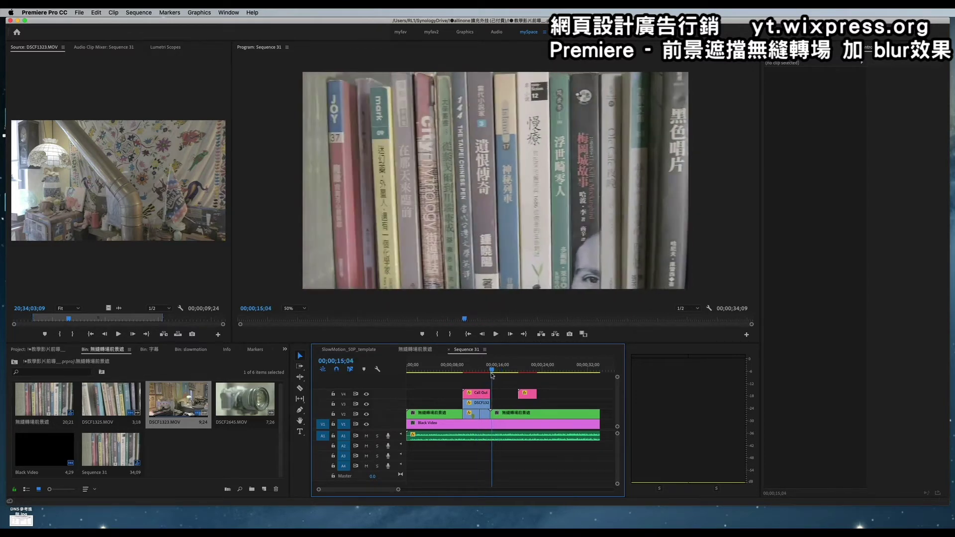
Switch to the foreground-occlusion working sequence and paste the blurred clip onto V3 after DSCF1325.MOV
{"action": "left_click", "coordinate": [365, 351]}
{"action": "left_click", "coordinate": [416, 351]}
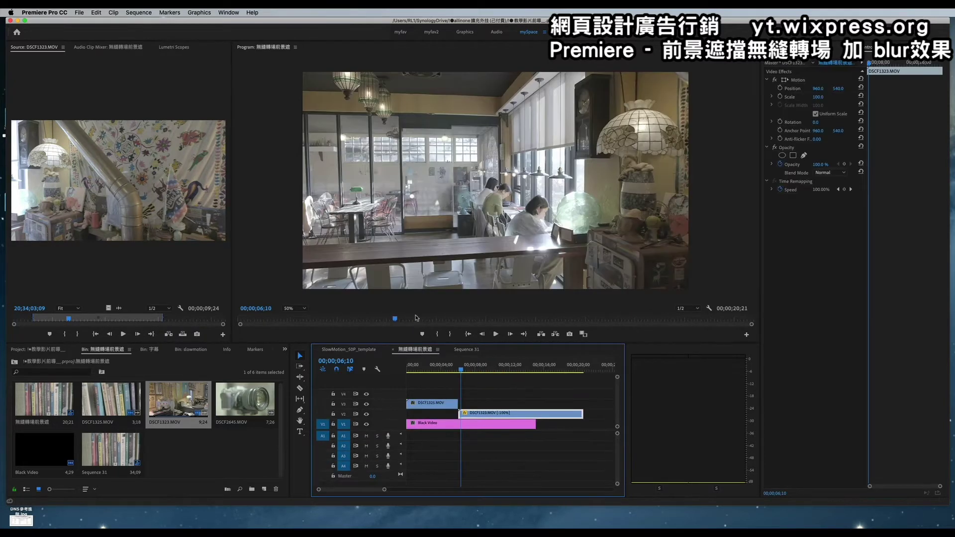
{"action": "mouse_move", "coordinate": [463, 371]}
{"action": "left_mouse_down"}
{"action": "mouse_move", "coordinate": [427, 369]}
{"action": "mouse_move", "coordinate": [462, 374]}
{"action": "mouse_move", "coordinate": [457, 366]}
{"action": "left_mouse_up"}
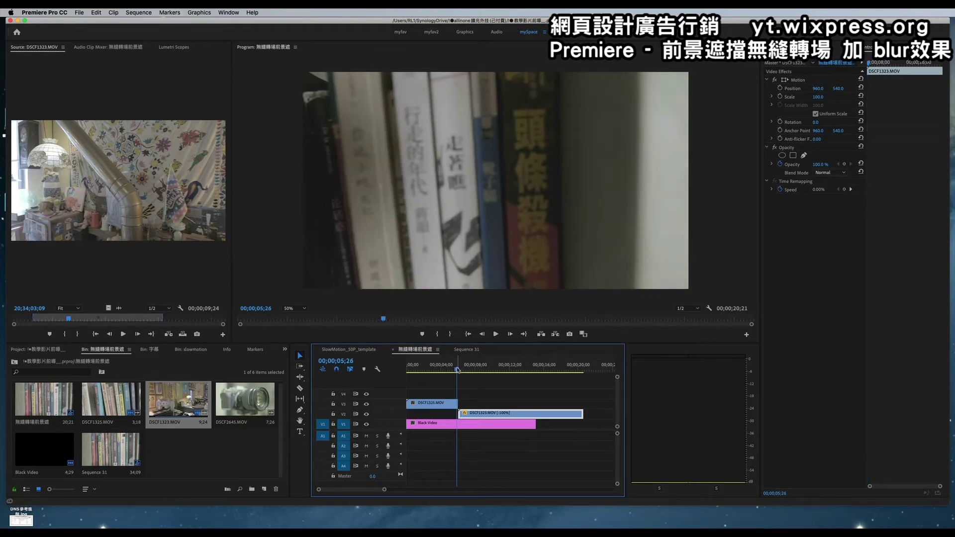
{"action": "key", "text": "ctrl+v"}
{"action": "key", "text": "ctrl+v"}
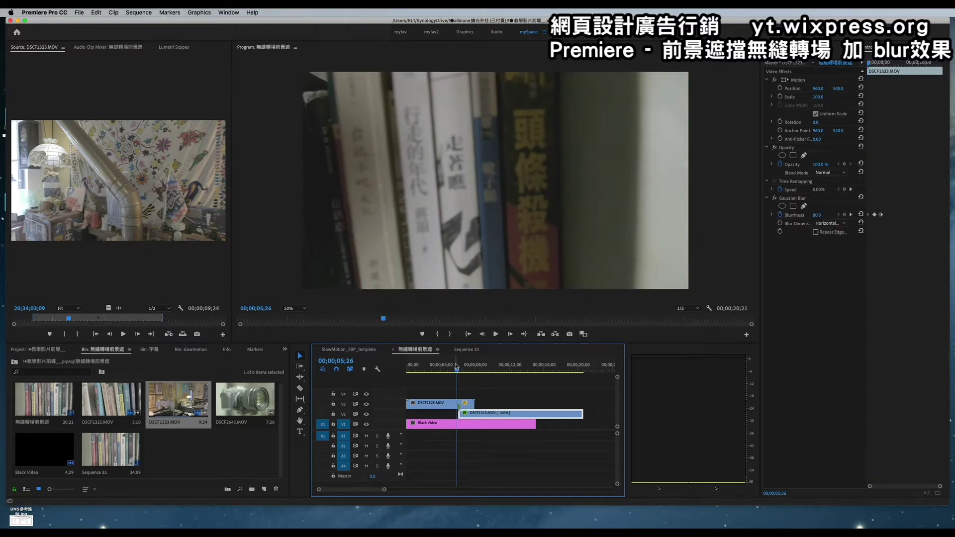
{"action": "key", "text": "ctrl+v"}
{"action": "key", "text": "ctrl+v"}
{"action": "key", "text": "ctrl+v"}
{"action": "left_click", "coordinate": [173, 398]}
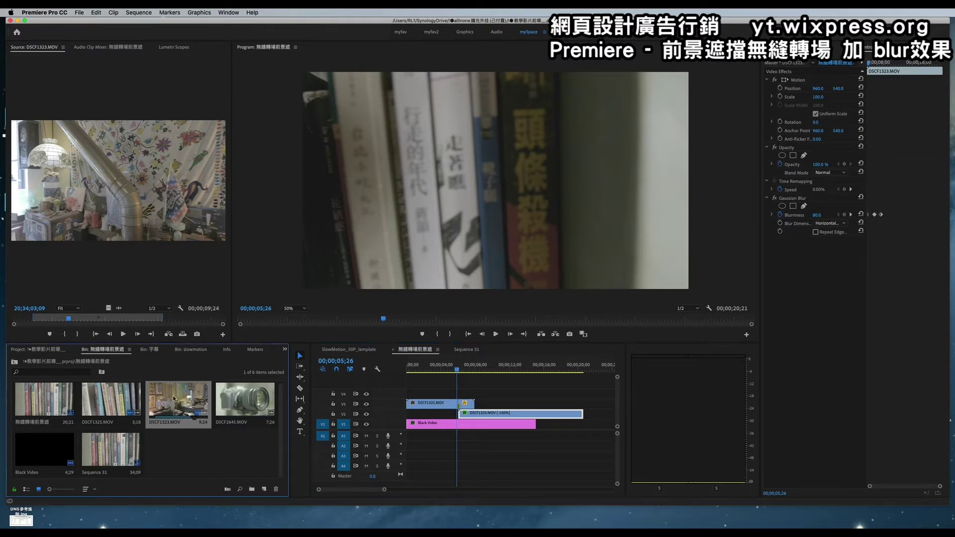
Preview DSCF1325.MOV in the Source monitor and delete both clips on V3
{"action": "double_click", "coordinate": [110, 399]}
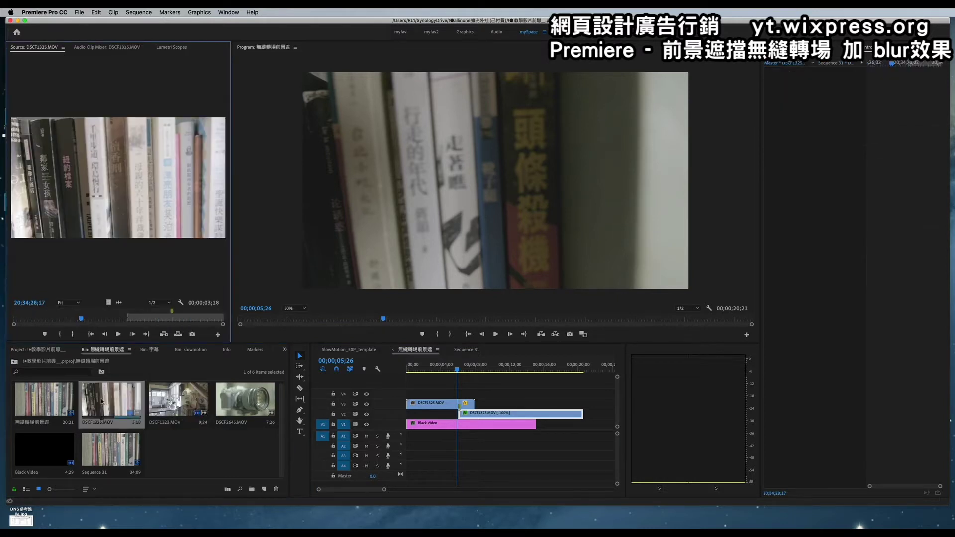
{"action": "left_click_drag", "start_coordinate": [173, 314], "coordinate": [151, 313]}
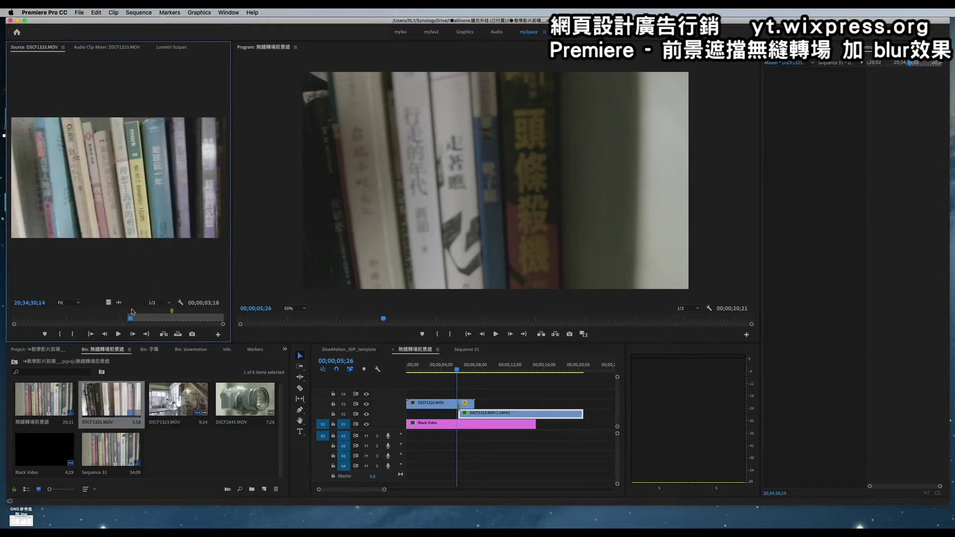
{"action": "key", "text": "space"}
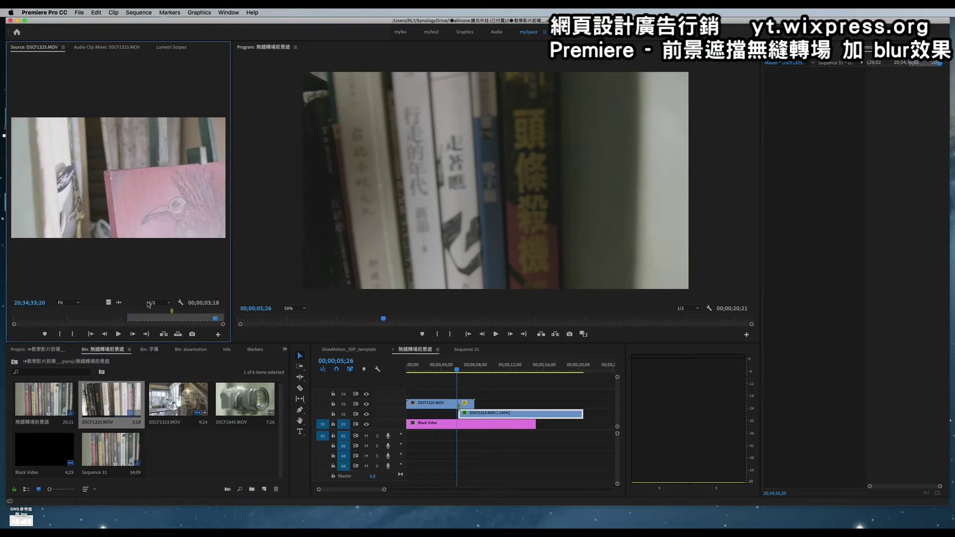
{"action": "left_click_drag", "start_coordinate": [495, 394], "coordinate": [401, 404]}
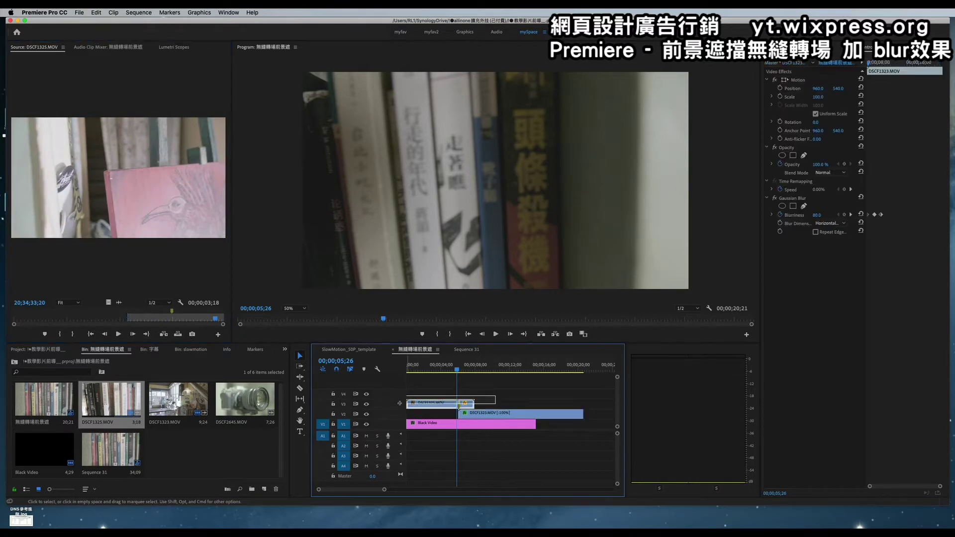
{"action": "key", "text": "Delete"}
Drop DSCF1325.MOV from the Source monitor onto track V4
{"action": "left_click_drag", "start_coordinate": [109, 302], "coordinate": [426, 399]}
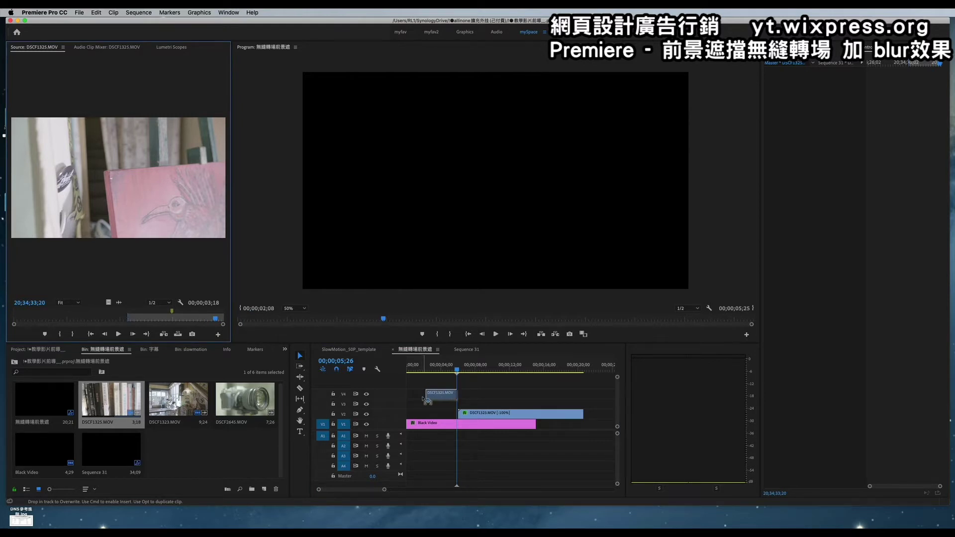
{"action": "left_click_drag", "start_coordinate": [424, 400], "coordinate": [424, 400]}
{"action": "left_click", "coordinate": [215, 318]}
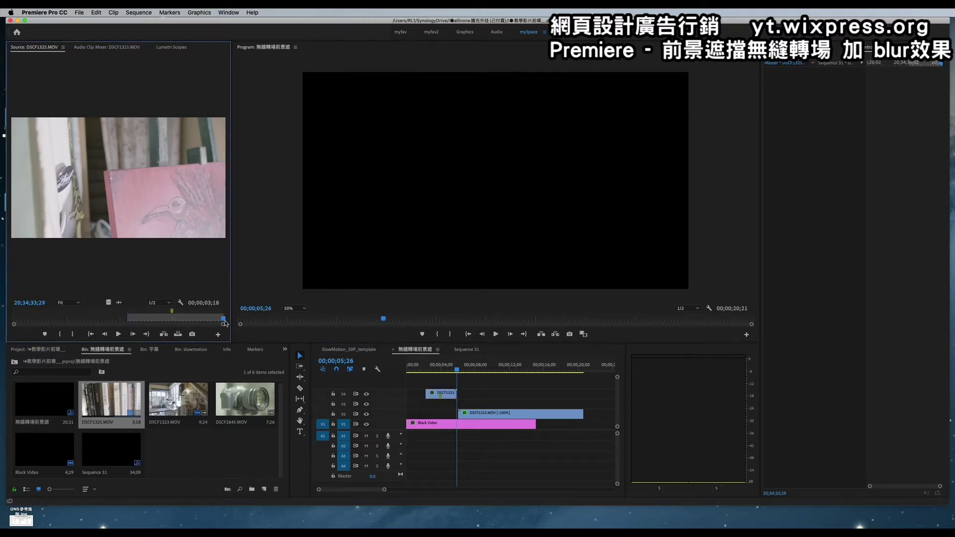
{"action": "left_click", "coordinate": [95, 318]}
Preview DSCF1323.MOV, then reload DSCF1325.MOV and clear its In and Out points
{"action": "double_click", "coordinate": [179, 410]}
{"action": "left_click", "coordinate": [89, 318]}
{"action": "left_click_drag", "start_coordinate": [90, 318], "coordinate": [47, 318]}
{"action": "double_click", "coordinate": [128, 393]}
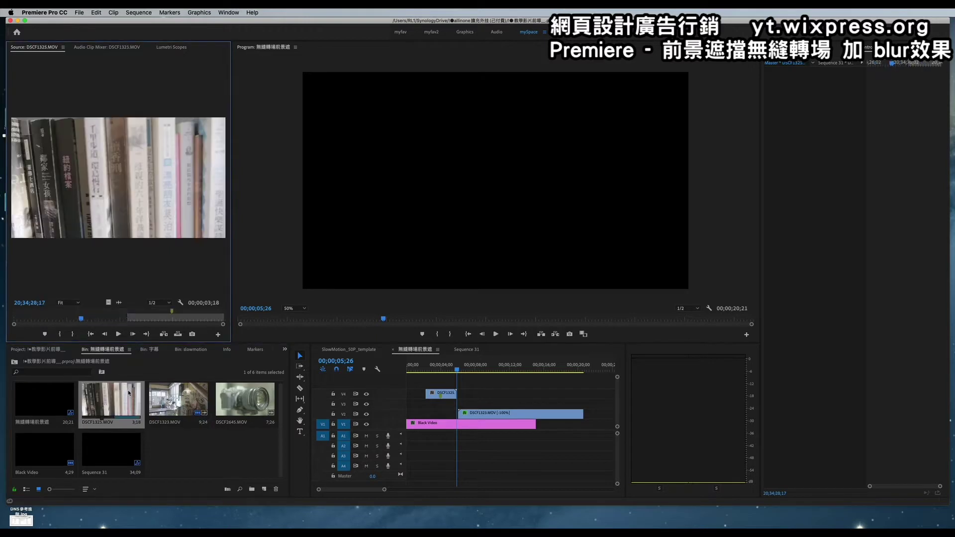
{"action": "left_click_drag", "start_coordinate": [82, 318], "coordinate": [18, 316]}
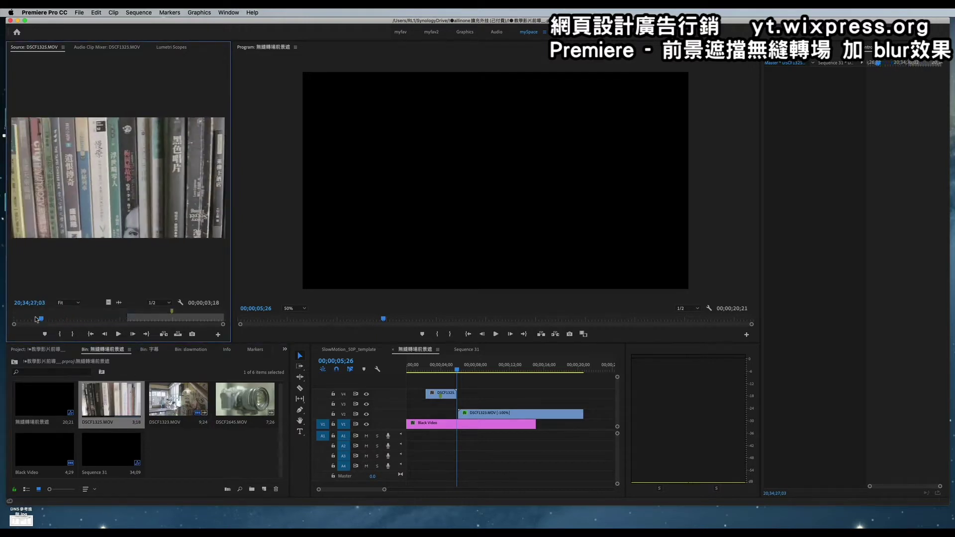
{"action": "mouse_move", "coordinate": [18, 316]}
{"action": "left_mouse_down"}
{"action": "mouse_move", "coordinate": [217, 319]}
{"action": "mouse_move", "coordinate": [2, 310]}
{"action": "left_mouse_up"}
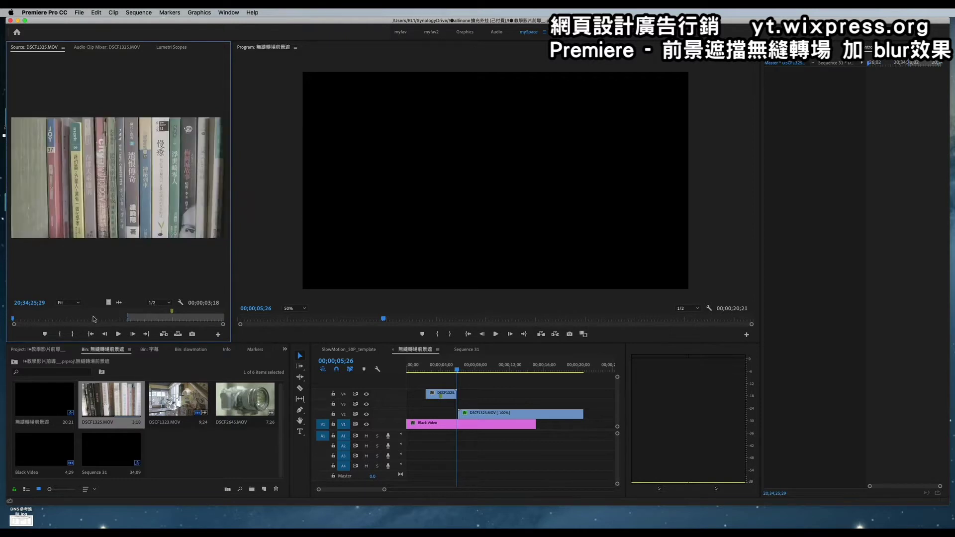
{"action": "key", "text": "alt+x"}
Remove the V4 copy and place full-length DSCF1325.MOV on V3 at 00;00
{"action": "left_click", "coordinate": [431, 396]}
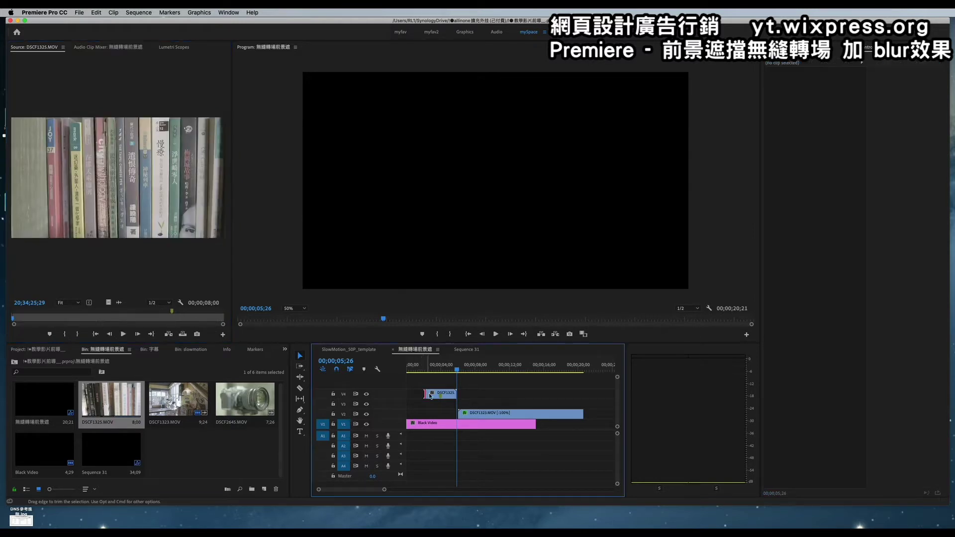
{"action": "key", "text": "Delete"}
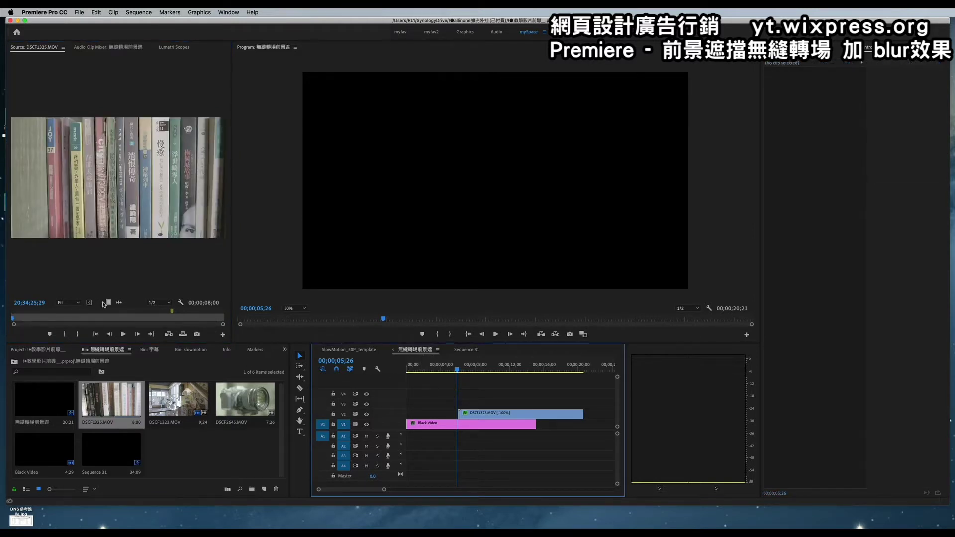
{"action": "left_click_drag", "start_coordinate": [107, 303], "coordinate": [433, 403]}
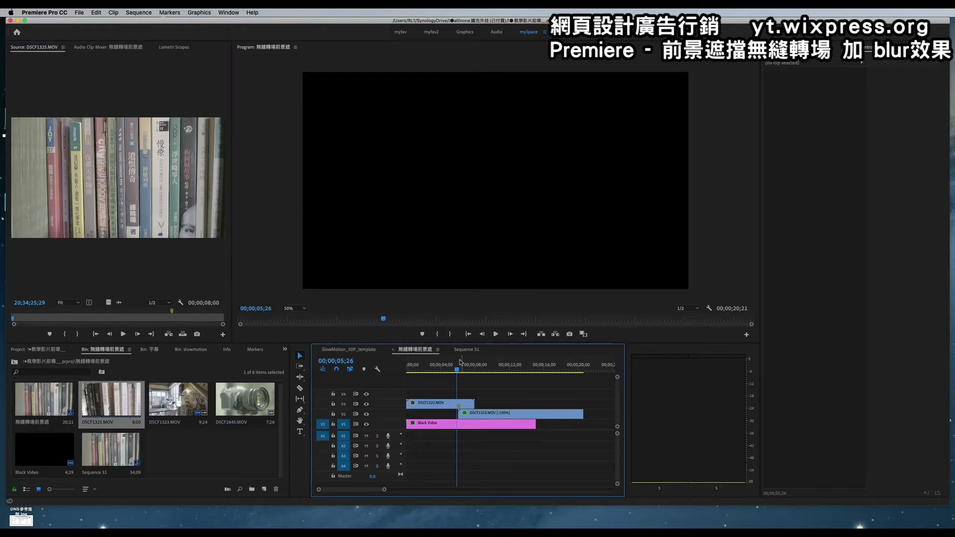
{"action": "mouse_move", "coordinate": [461, 360]}
{"action": "left_mouse_down"}
{"action": "mouse_move", "coordinate": [453, 370]}
{"action": "mouse_move", "coordinate": [461, 376]}
{"action": "left_mouse_up"}
Find the cut point on the bookshelf shot and park the playhead at 00;00;06;02
{"action": "left_click", "coordinate": [458, 404]}
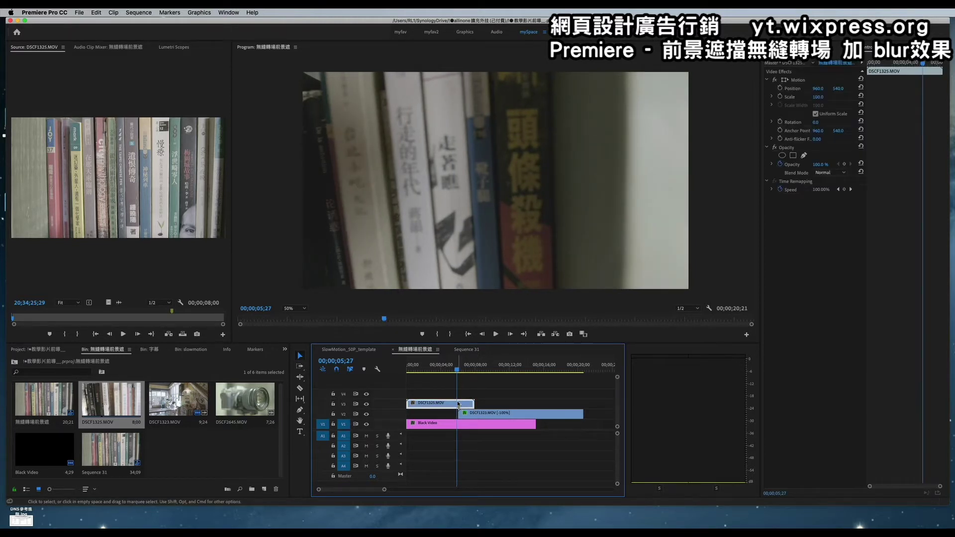
{"action": "key", "text": "Right"}
{"action": "key", "text": "Right"}
{"action": "key", "text": "Right"}
{"action": "key", "text": "Right"}
{"action": "key", "text": "Right"}
{"action": "key", "text": "Right"}
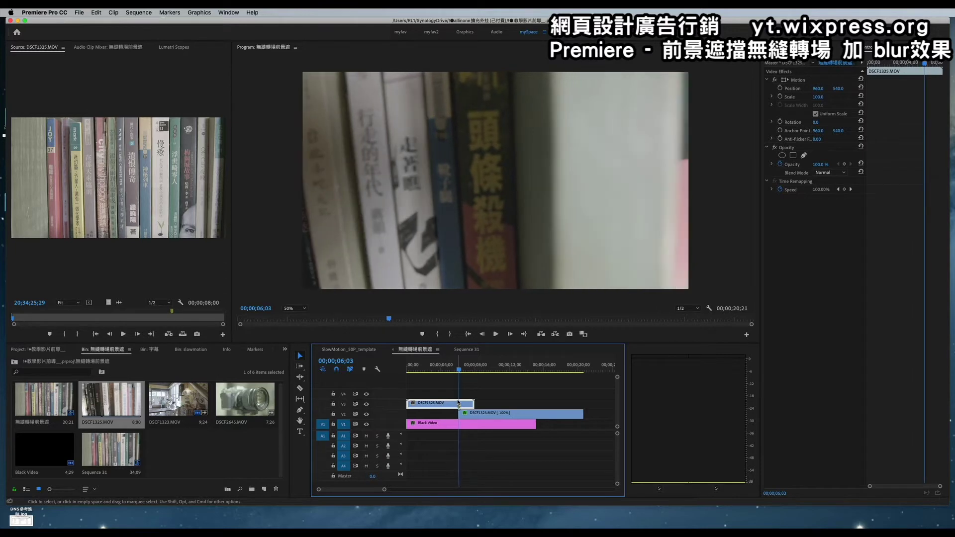
{"action": "key", "text": "Down"}
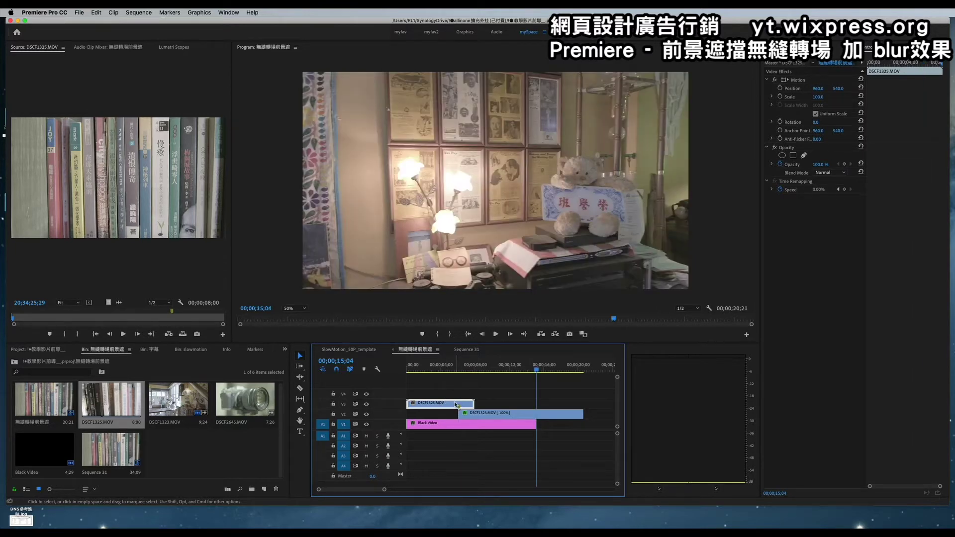
{"action": "left_click_drag", "start_coordinate": [485, 370], "coordinate": [459, 373]}
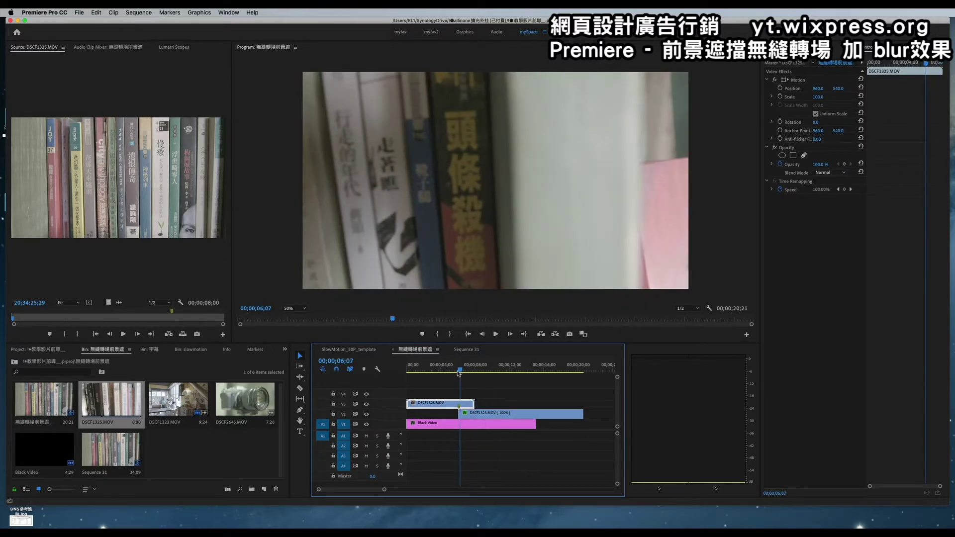
{"action": "key", "text": "Left"}
{"action": "key", "text": "Left"}
{"action": "key", "text": "Left"}
{"action": "key", "text": "Left"}
{"action": "key", "text": "Left"}
{"action": "key", "text": "Left"}
{"action": "key", "text": "Left"}
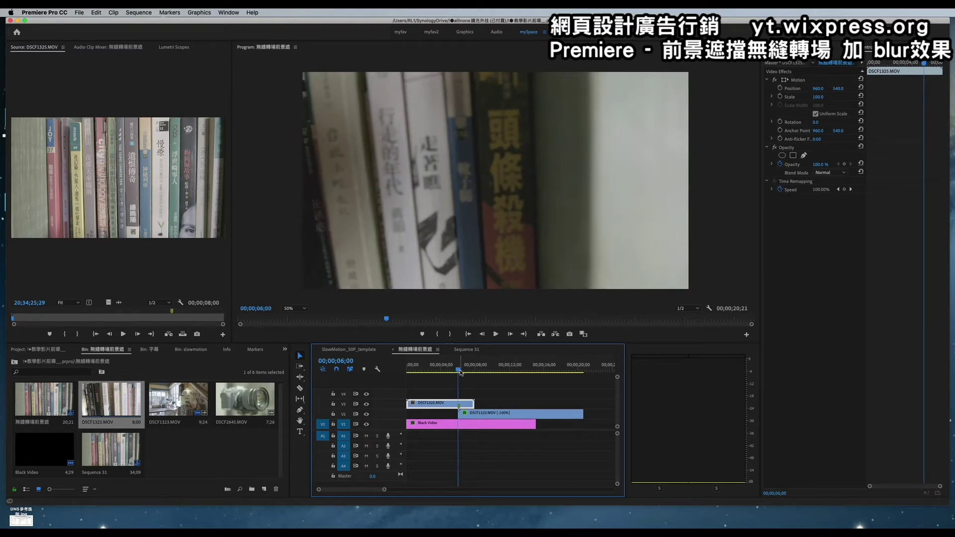
{"action": "key", "text": "space"}
{"action": "key", "text": "Down"}
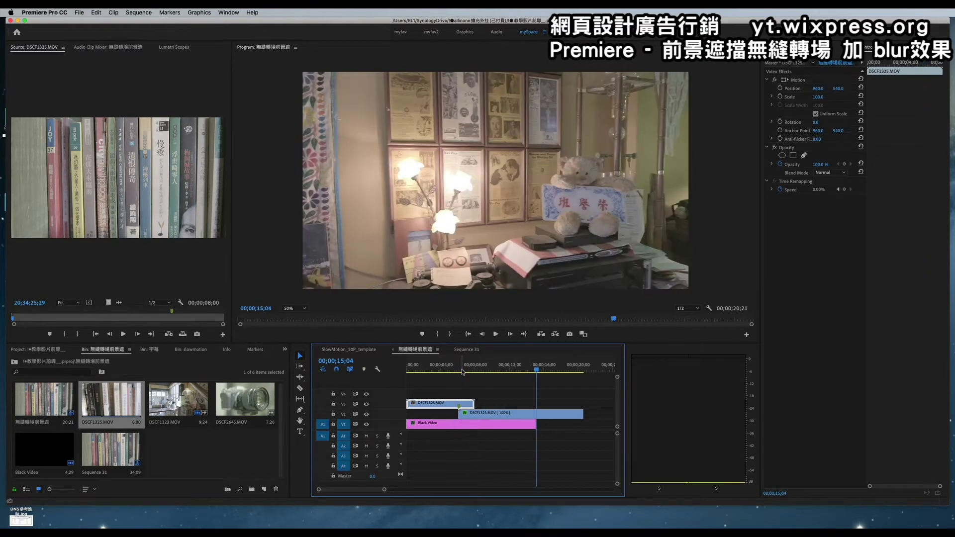
{"action": "mouse_move", "coordinate": [535, 371]}
{"action": "left_mouse_down"}
{"action": "mouse_move", "coordinate": [437, 372]}
{"action": "mouse_move", "coordinate": [459, 378]}
{"action": "left_mouse_up"}
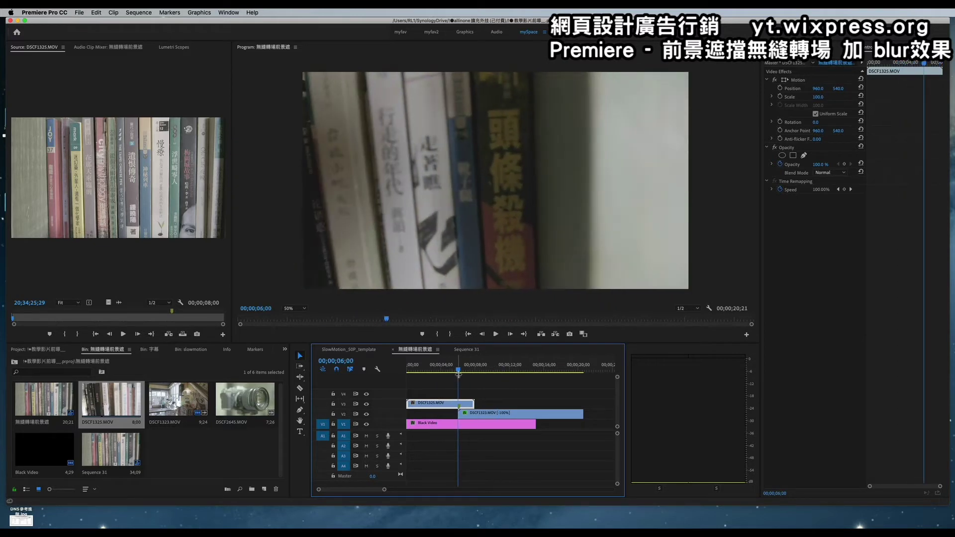
{"action": "left_click_drag", "start_coordinate": [456, 374], "coordinate": [457, 374]}
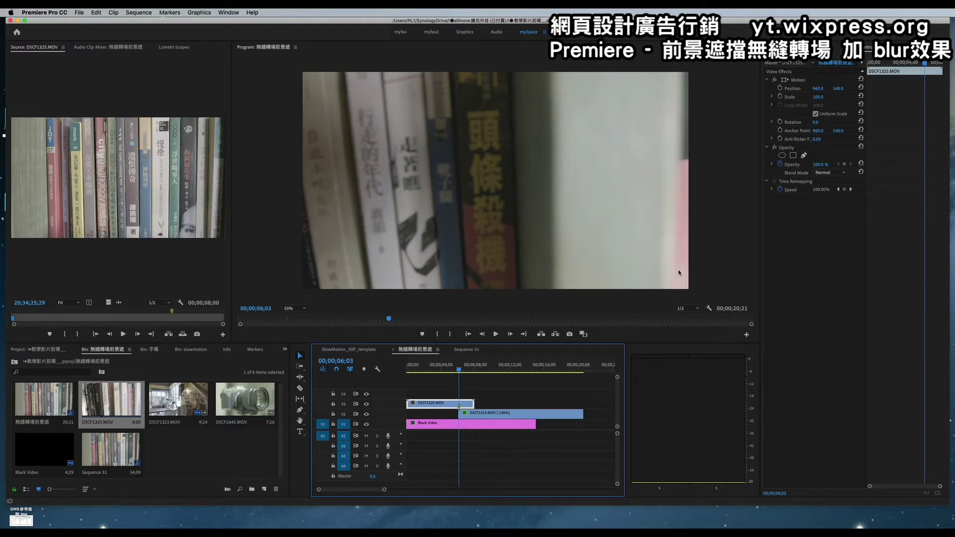
{"action": "key", "text": "Left"}
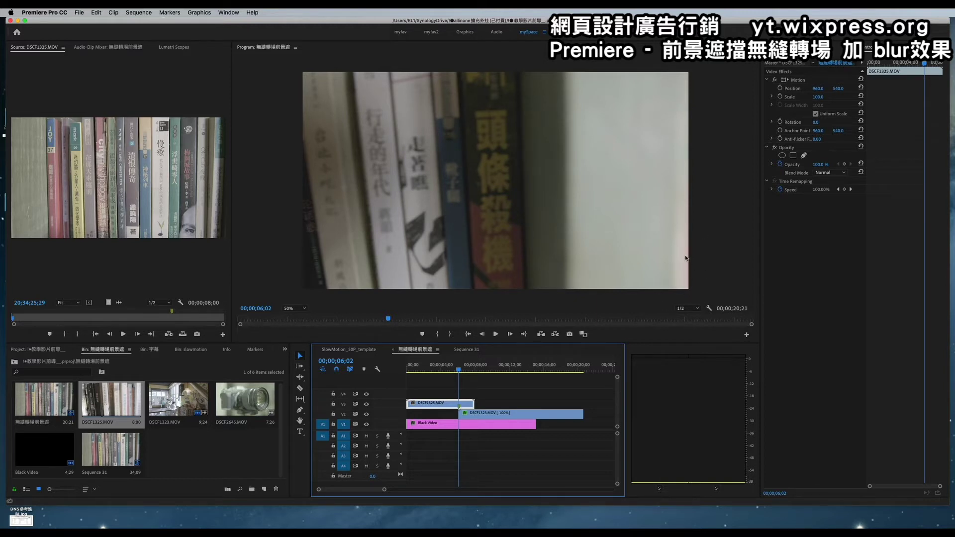
Razor DSCF1325.MOV at 06;02, select the short right piece, and add a pen mask to its Opacity
{"action": "left_click", "coordinate": [300, 388]}
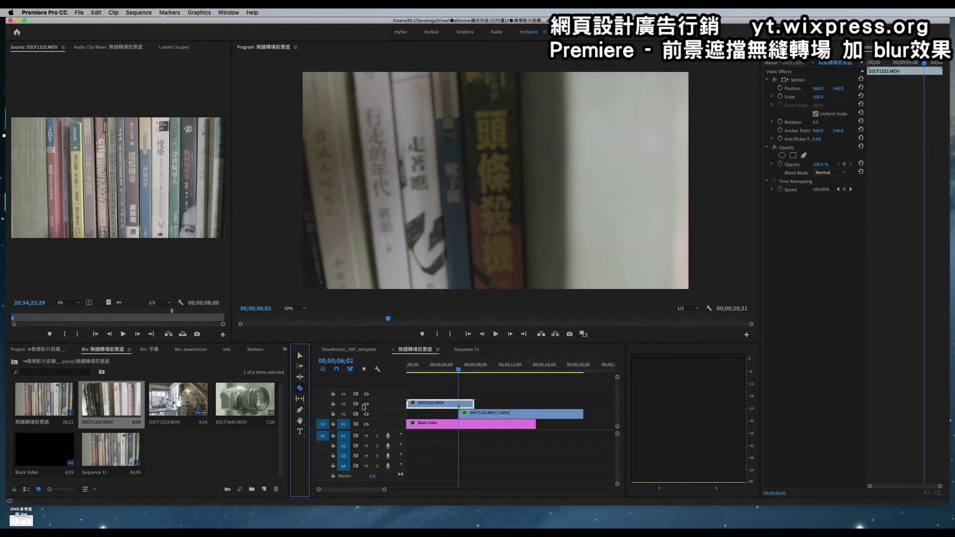
{"action": "left_click", "coordinate": [458, 404]}
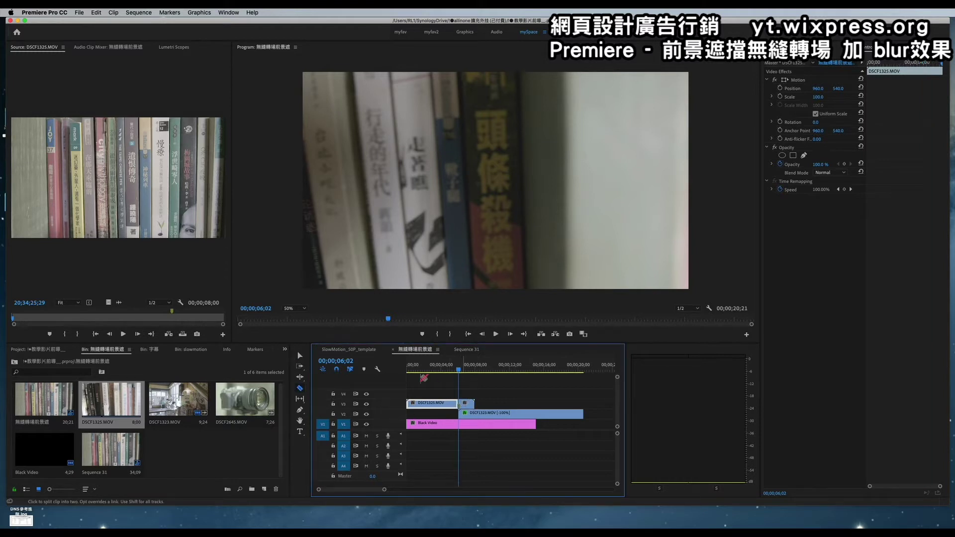
{"action": "left_click", "coordinate": [299, 355]}
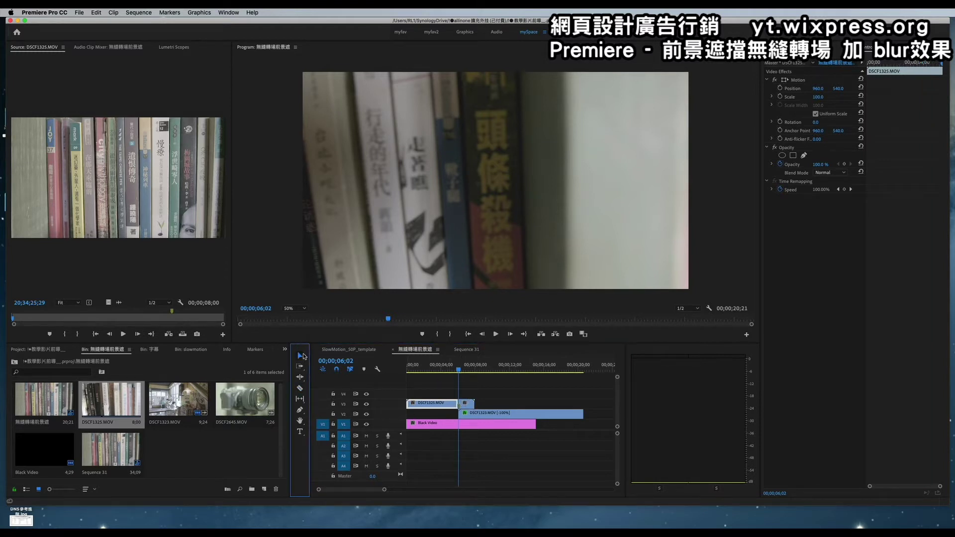
{"action": "left_click", "coordinate": [467, 403]}
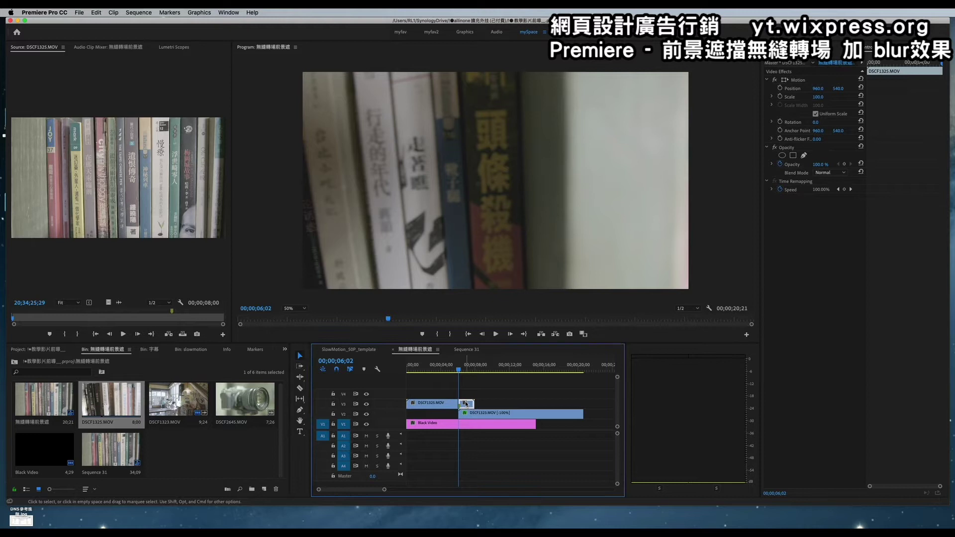
{"action": "left_click", "coordinate": [803, 156]}
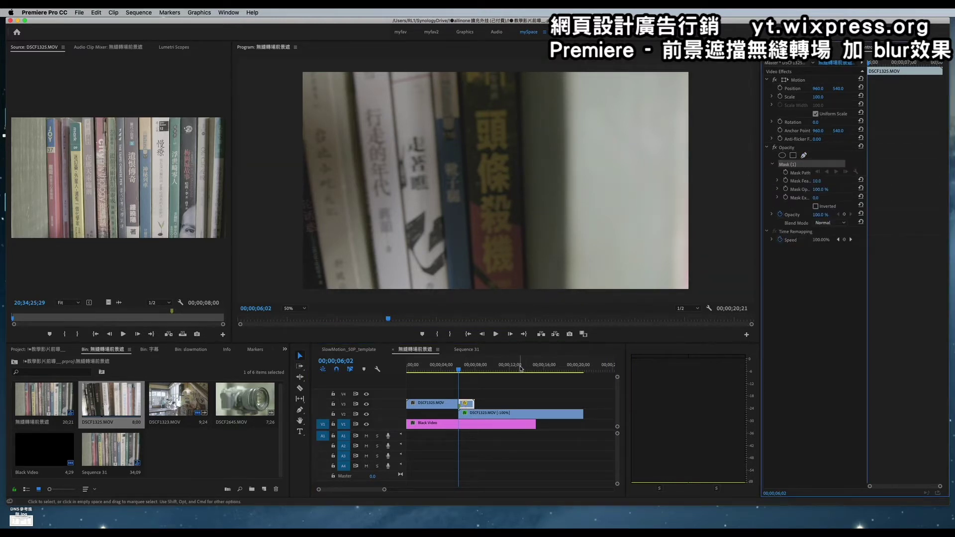
Draw a closed mask down the book edge and around the frame's right side, then set it to Inverted
{"action": "left_click", "coordinate": [698, 72]}
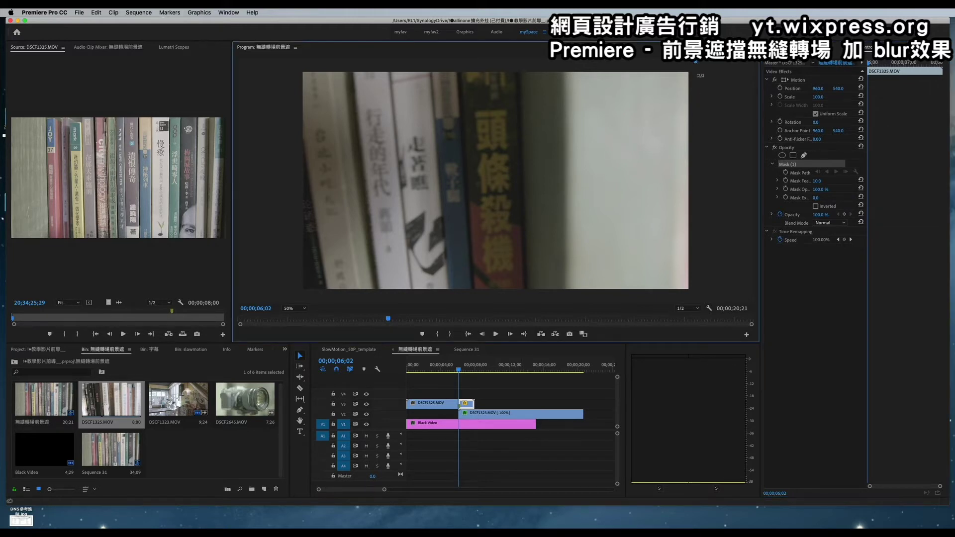
{"action": "left_click", "coordinate": [694, 125]}
{"action": "left_click", "coordinate": [693, 197]}
{"action": "left_click", "coordinate": [684, 297]}
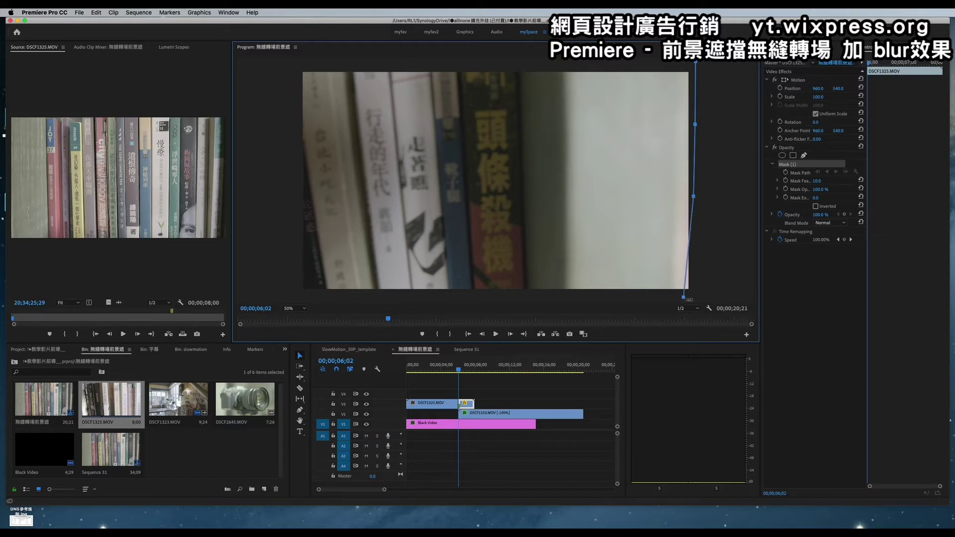
{"action": "left_click", "coordinate": [743, 297]}
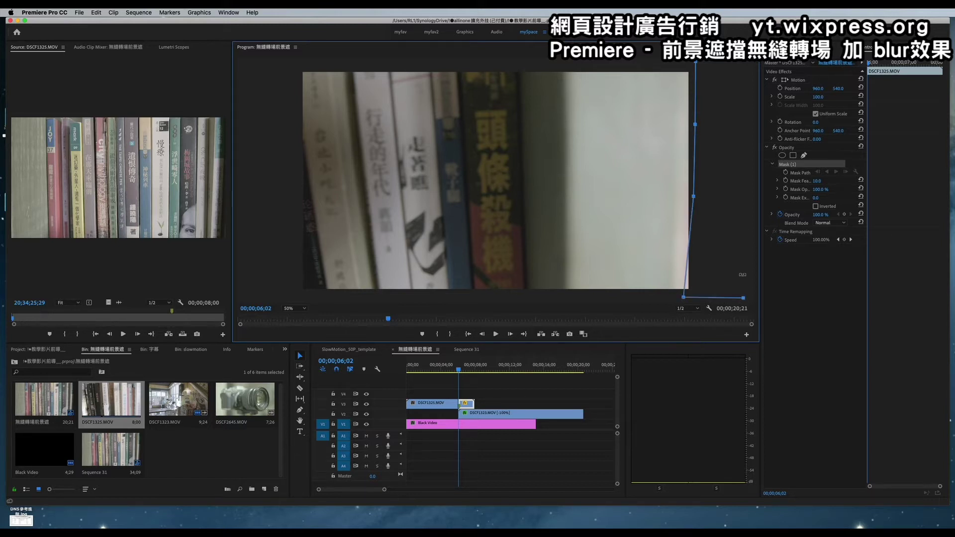
{"action": "left_click", "coordinate": [741, 62]}
{"action": "left_click", "coordinate": [698, 62]}
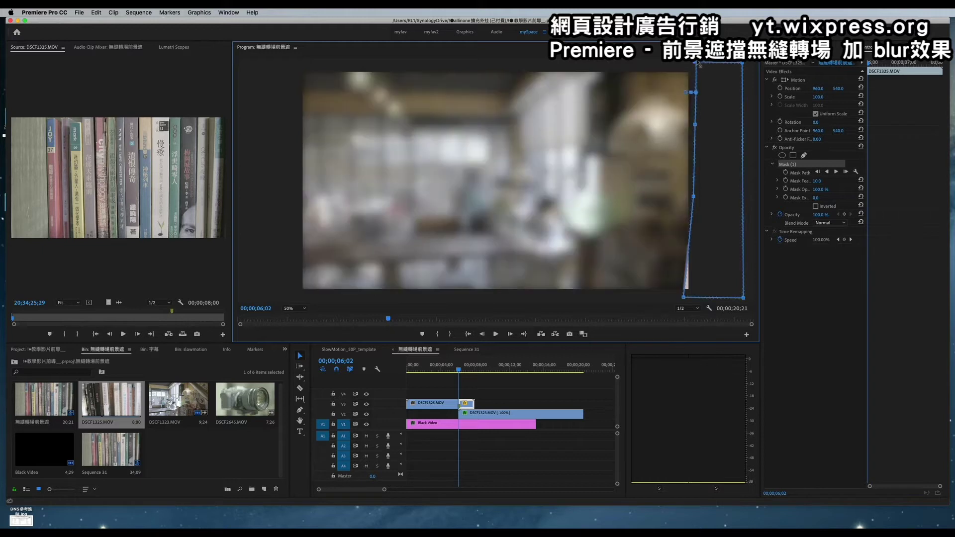
{"action": "left_click", "coordinate": [815, 207]}
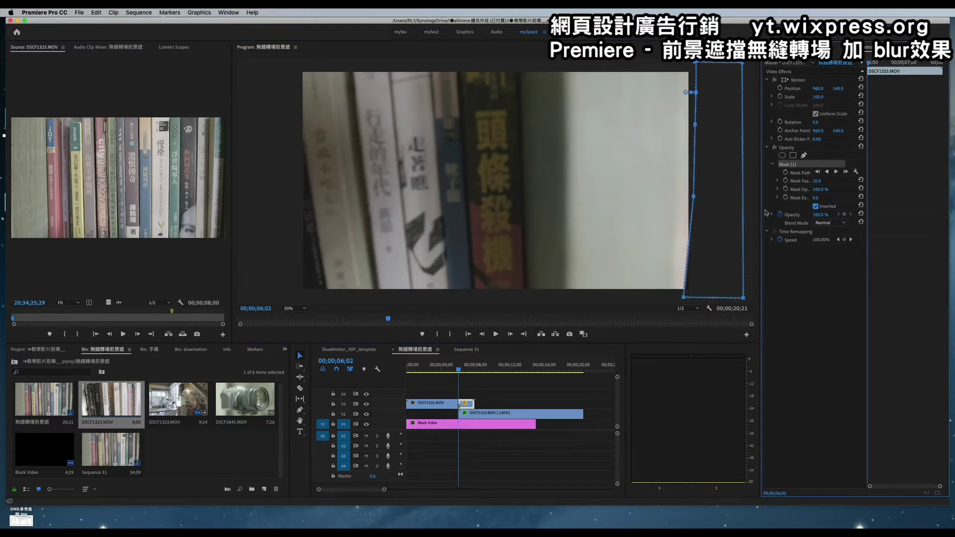
Nudge the mask's left edge, set the first Mask Path keyframe at 06;02, and step one frame forward
{"action": "left_click_drag", "start_coordinate": [694, 197], "coordinate": [690, 196]}
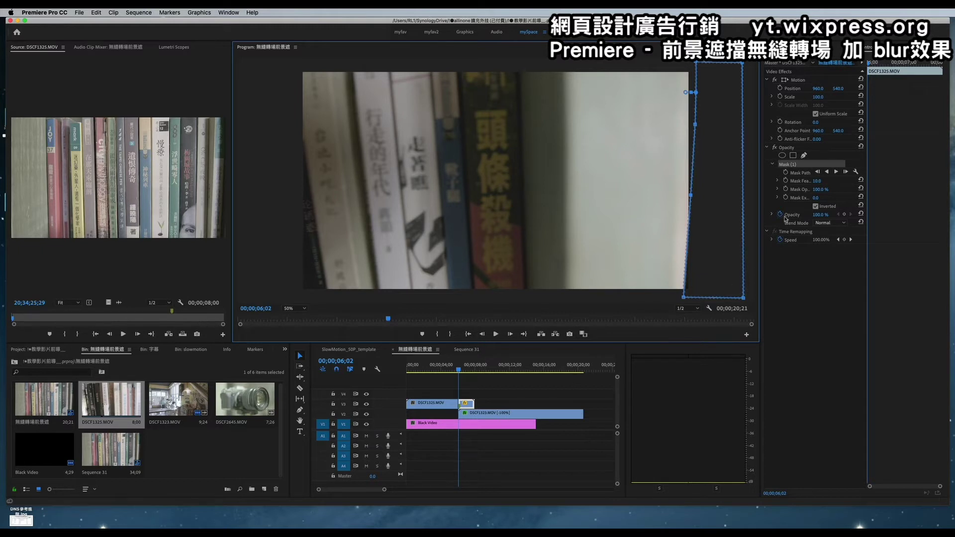
{"action": "left_click", "coordinate": [786, 173]}
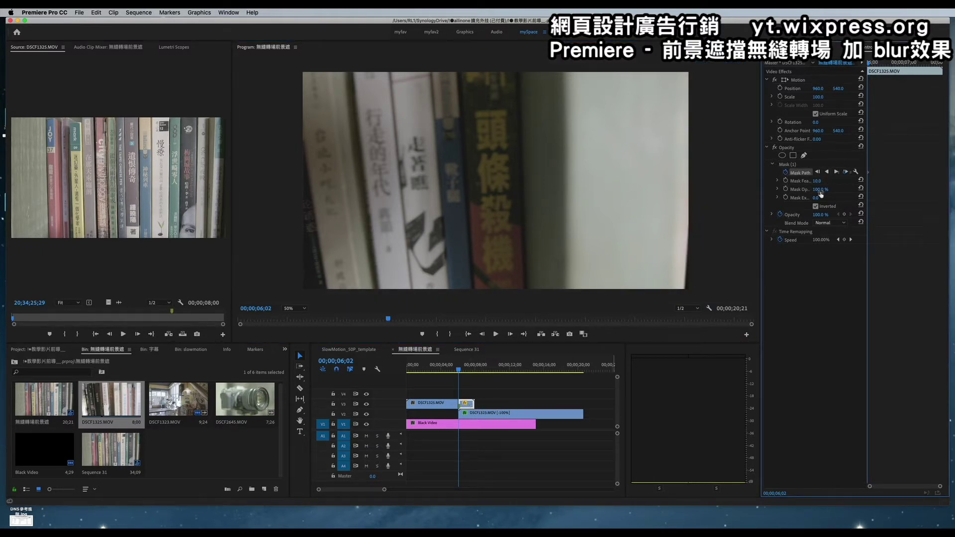
{"action": "left_click", "coordinate": [801, 165]}
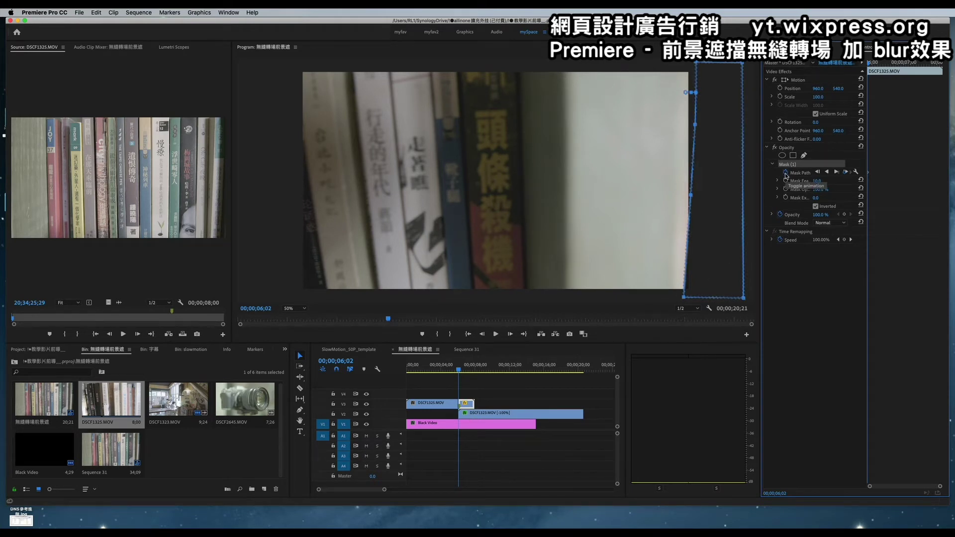
{"action": "key", "text": "Right"}
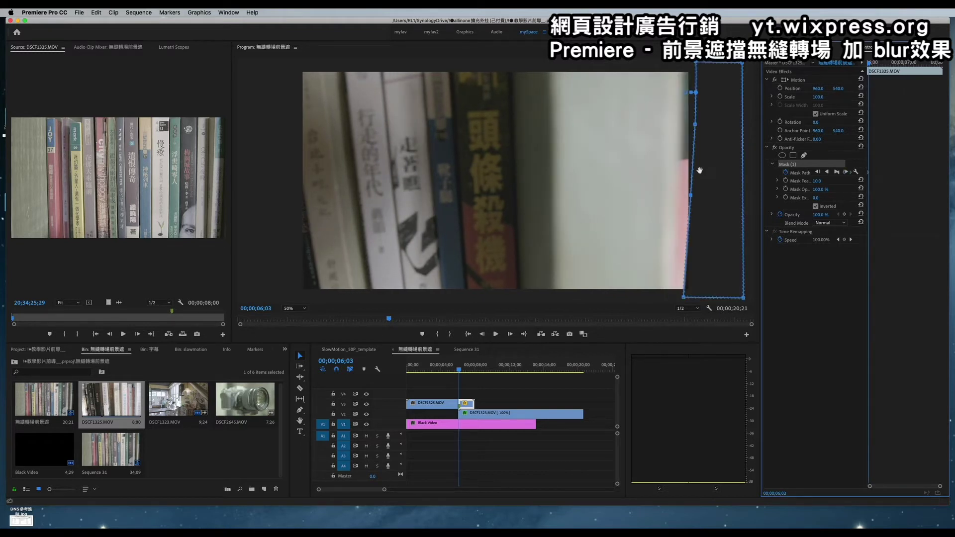
At 06;03, drag the mask's top, middle and bottom-left vertices leftward onto the book edge
{"action": "left_click_drag", "start_coordinate": [697, 65], "coordinate": [686, 62]}
{"action": "left_click_drag", "start_coordinate": [690, 131], "coordinate": [684, 130]}
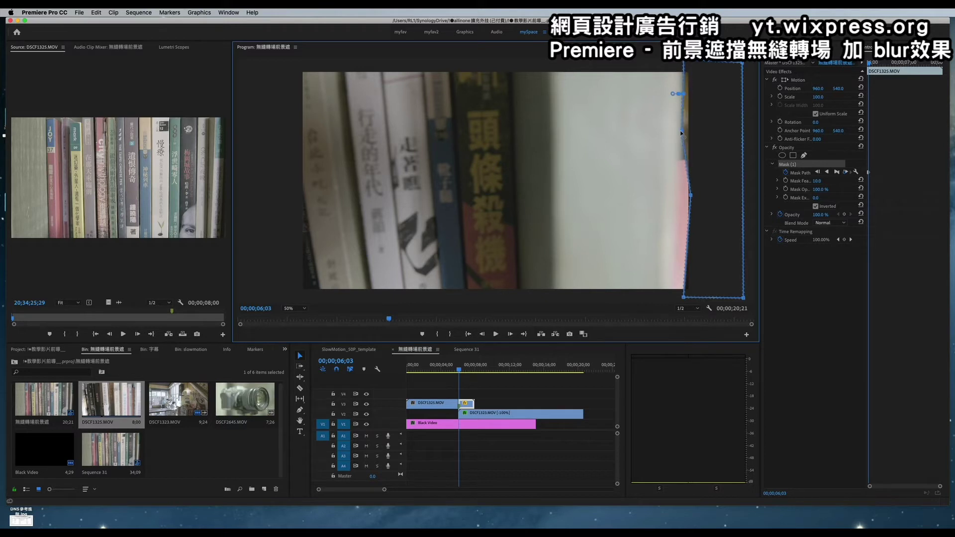
{"action": "left_click_drag", "start_coordinate": [689, 198], "coordinate": [678, 204]}
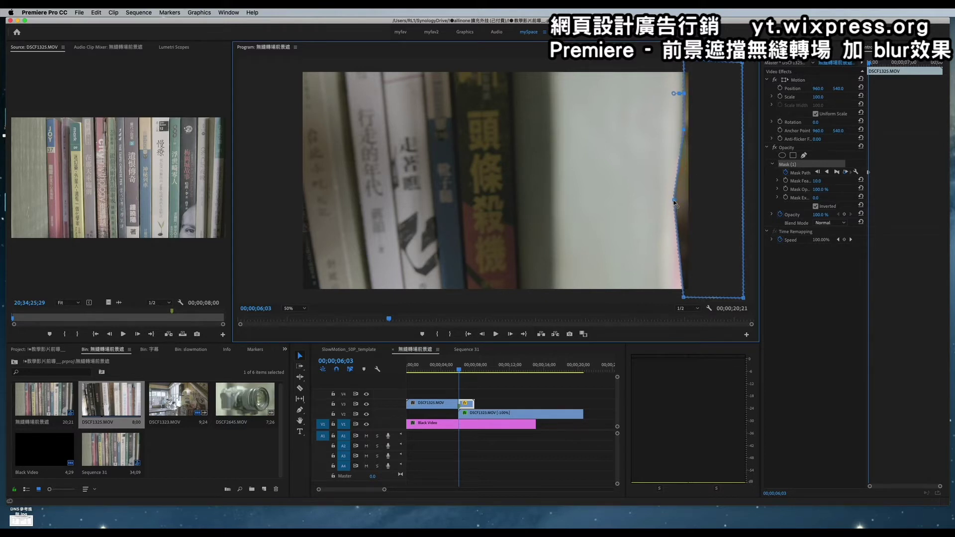
{"action": "left_click_drag", "start_coordinate": [684, 132], "coordinate": [682, 129]}
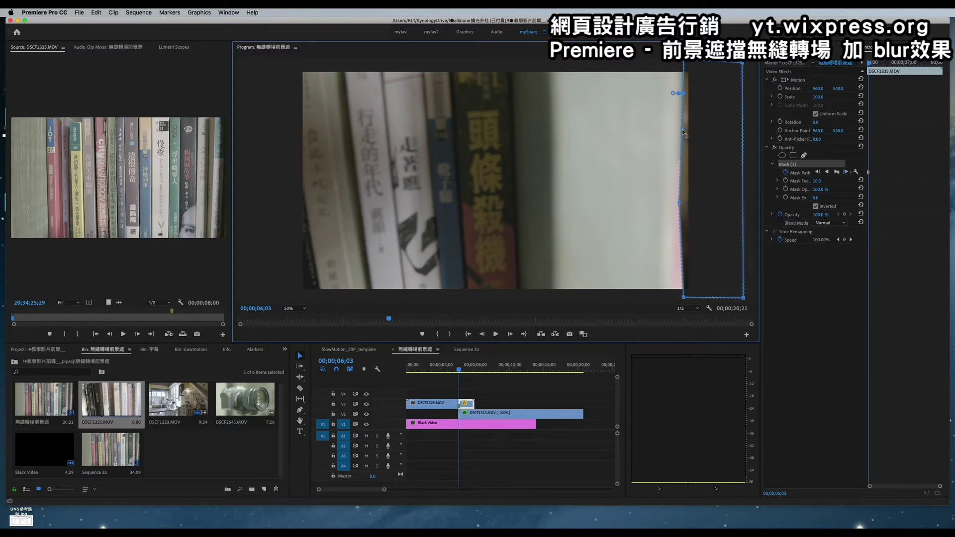
{"action": "left_click_drag", "start_coordinate": [684, 298], "coordinate": [671, 301]}
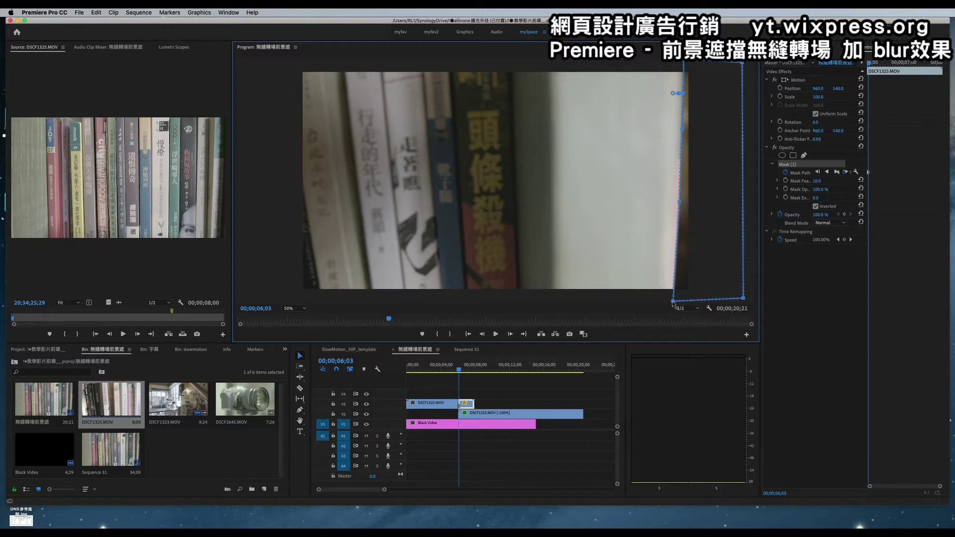
{"action": "left_click_drag", "start_coordinate": [678, 203], "coordinate": [676, 205]}
{"action": "left_click", "coordinate": [676, 204]}
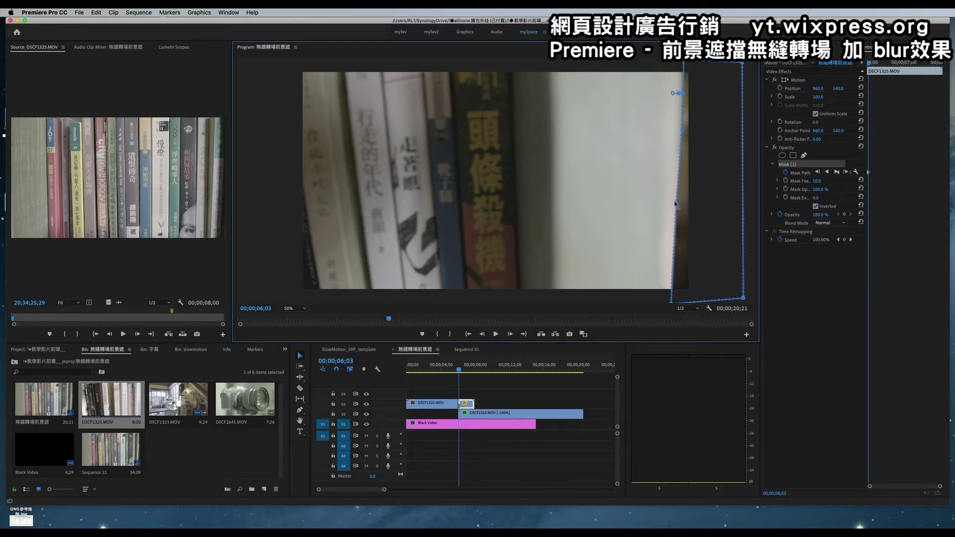
{"action": "left_click", "coordinate": [681, 131]}
{"action": "left_click", "coordinate": [675, 204]}
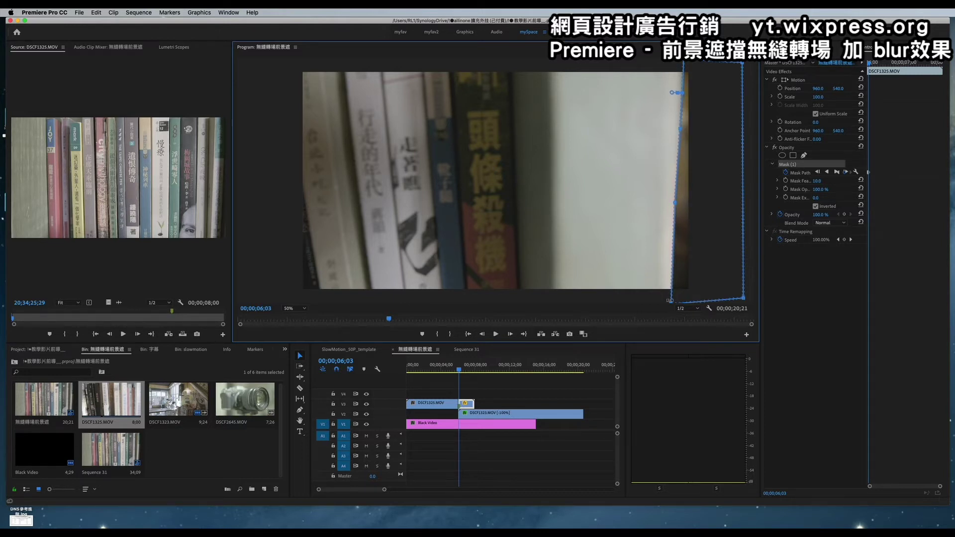
{"action": "left_click_drag", "start_coordinate": [670, 303], "coordinate": [666, 302]}
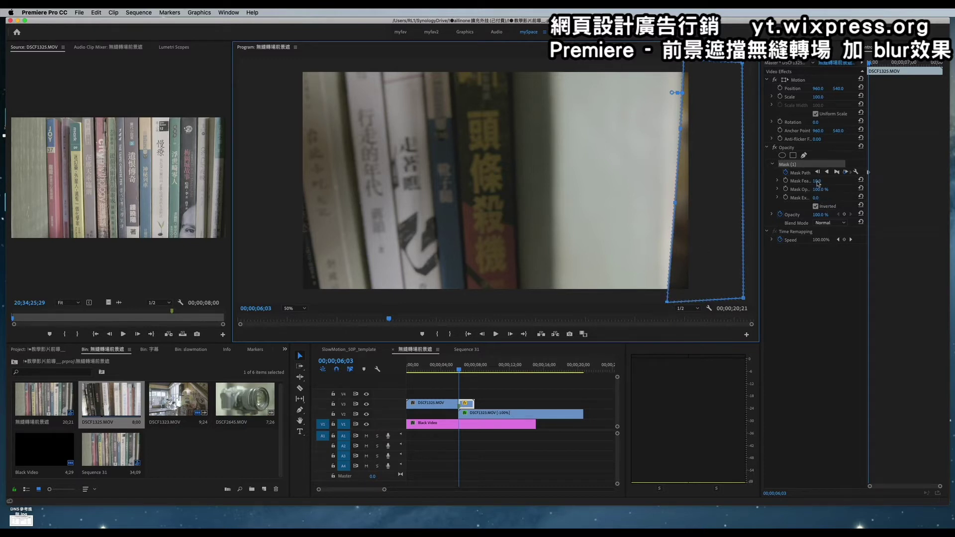
Set Mask Feather to 24 and add a new lower vertex on the mask's left edge
{"action": "mouse_move", "coordinate": [817, 181]}
{"action": "left_mouse_down"}
{"action": "mouse_move", "coordinate": [828, 181]}
{"action": "mouse_move", "coordinate": [816, 183]}
{"action": "left_mouse_up"}
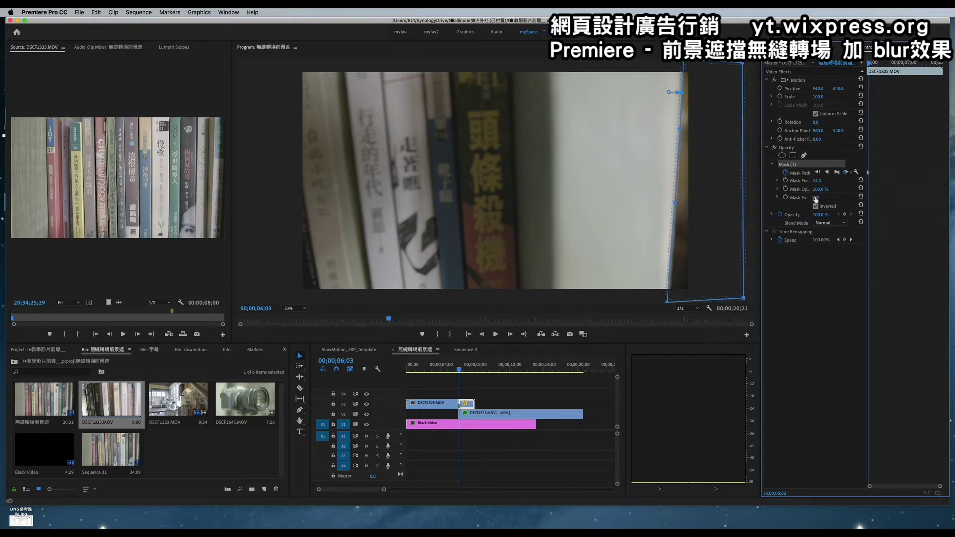
{"action": "left_click_drag", "start_coordinate": [816, 197], "coordinate": [816, 198]}
{"action": "left_click", "coordinate": [671, 242]}
{"action": "left_click_drag", "start_coordinate": [671, 242], "coordinate": [671, 256]}
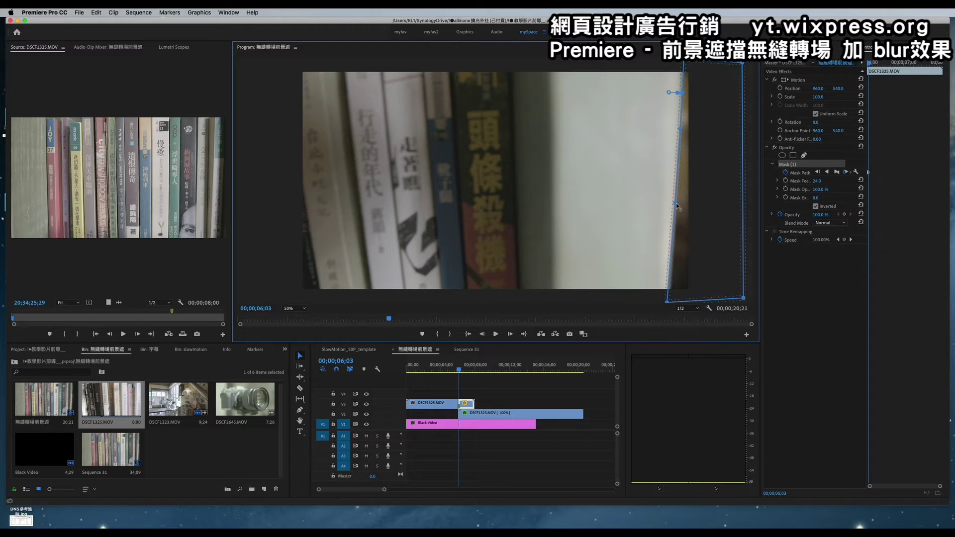
Undo an accidental curve at the middle mask point, then load DSCF2645.MOV for preview
{"action": "left_click_drag", "start_coordinate": [675, 203], "coordinate": [685, 211]}
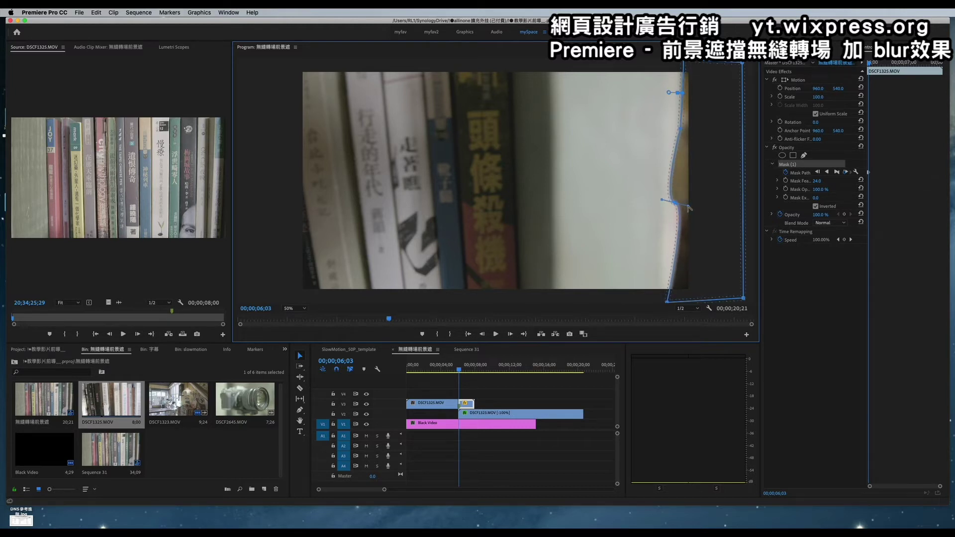
{"action": "key", "text": "ctrl+z"}
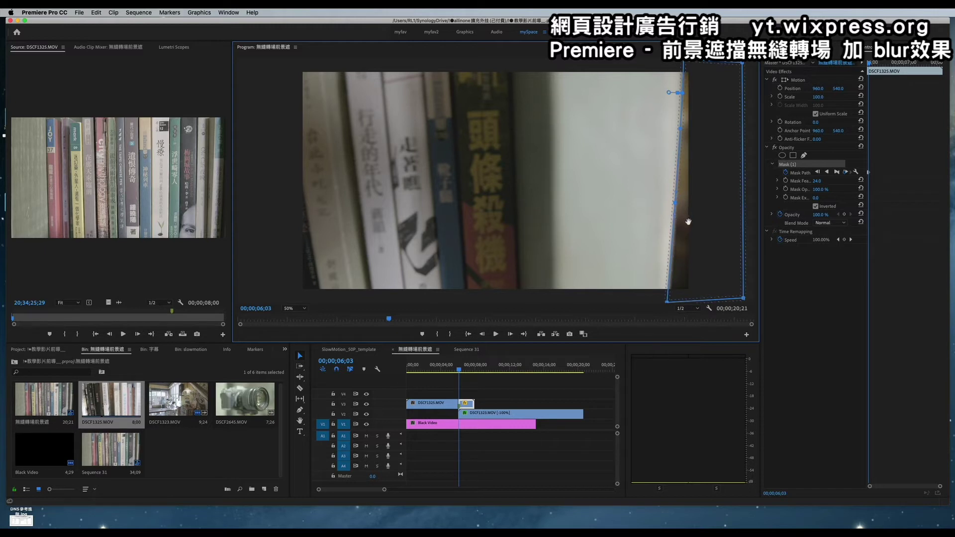
{"action": "double_click", "coordinate": [245, 398]}
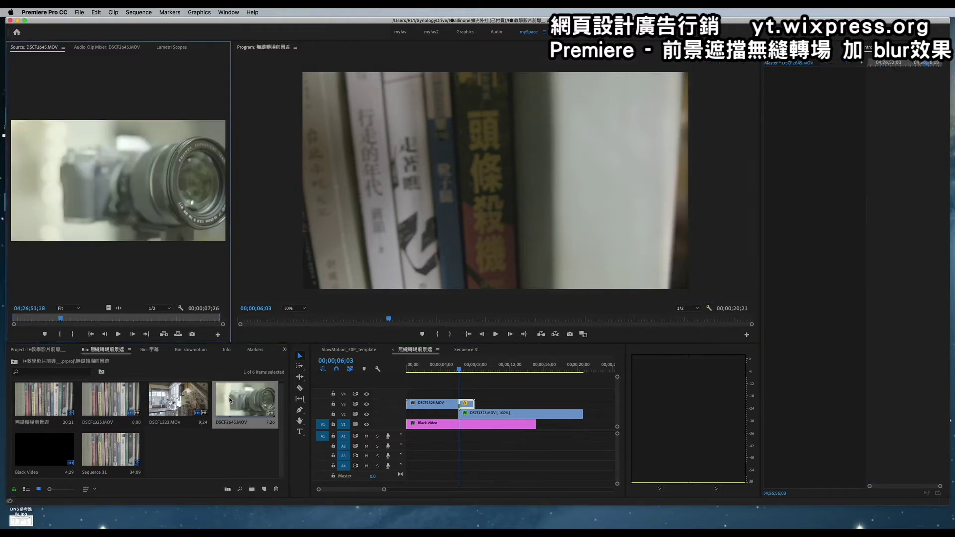
Skim DSCF2645.MOV in the Source monitor, then reselect DSCF1325.MOV and show its mask outline
{"action": "left_click_drag", "start_coordinate": [60, 319], "coordinate": [181, 320]}
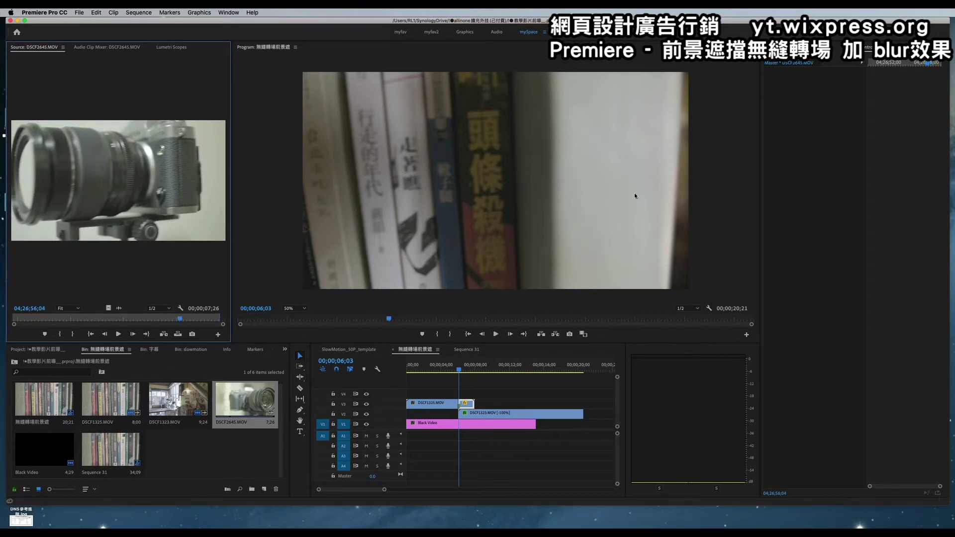
{"action": "left_click", "coordinate": [466, 403]}
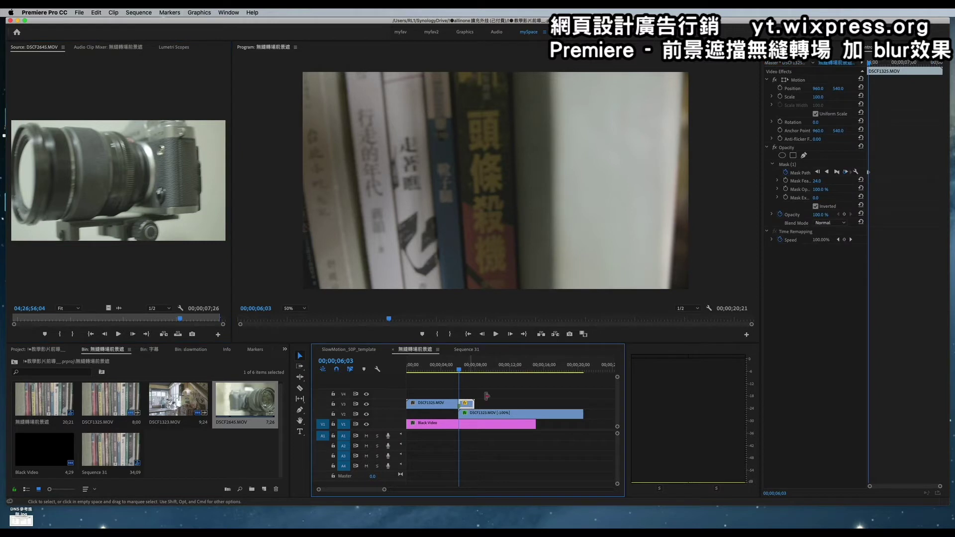
{"action": "left_click", "coordinate": [800, 173]}
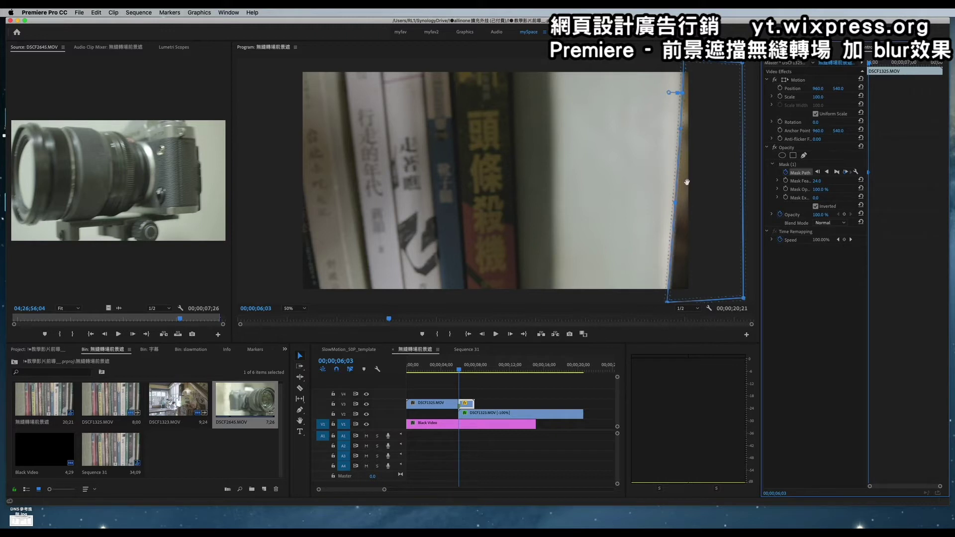
Step forward frame by frame, shifting the mask left to follow the moving book edge
{"action": "left_click", "coordinate": [468, 404]}
{"action": "key", "text": "Right"}
{"action": "left_click", "coordinate": [698, 208]}
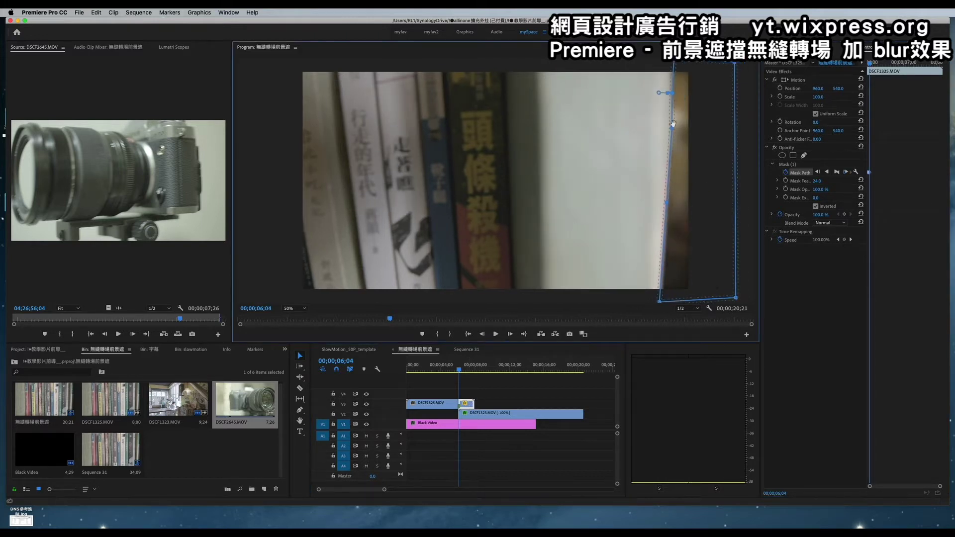
{"action": "key", "text": "Right"}
{"action": "key", "text": "Right"}
{"action": "key", "text": "Right"}
{"action": "key", "text": "Right"}
{"action": "key", "text": "Right"}
{"action": "key", "text": "Right"}
{"action": "key", "text": "Right"}
{"action": "key", "text": "Right"}
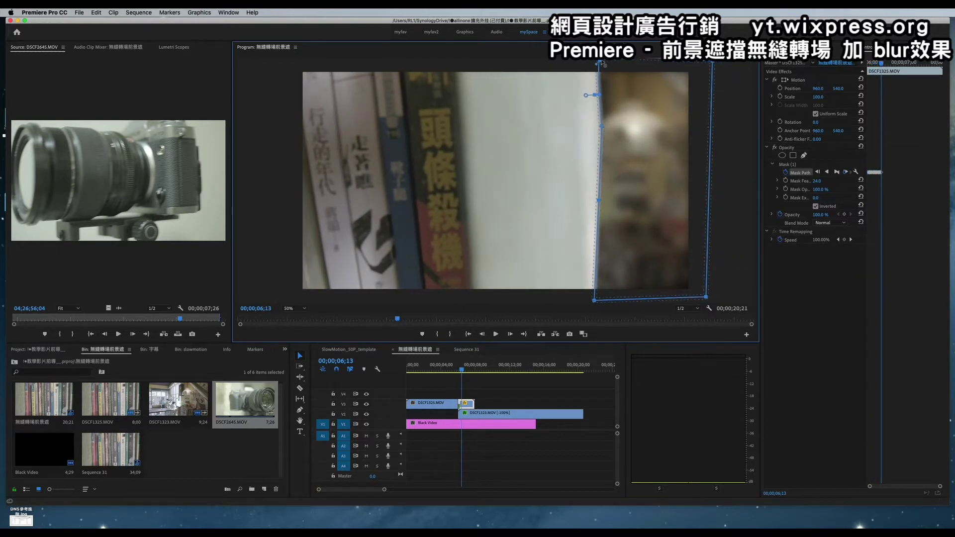
{"action": "key", "text": "Right"}
{"action": "key", "text": "Right"}
{"action": "key", "text": "Right"}
{"action": "key", "text": "Right"}
{"action": "left_click", "coordinate": [469, 405]}
{"action": "key", "text": "Right"}
{"action": "key", "text": "Right"}
{"action": "left_click_drag", "start_coordinate": [572, 64], "coordinate": [517, 64]}
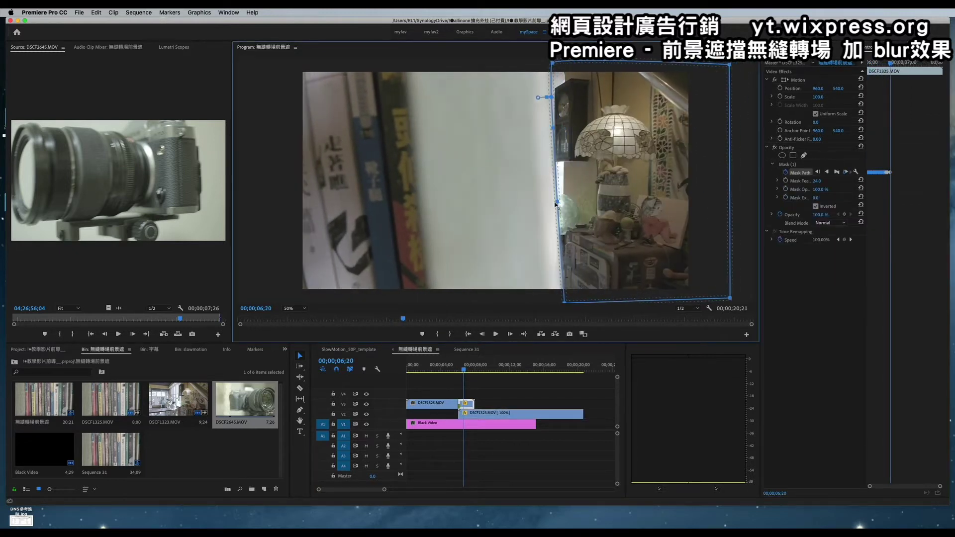
Sweep the mask far left over the remaining frames until uncovered, then deselect the clip
{"action": "key", "text": "Right"}
{"action": "key", "text": "Right"}
{"action": "key", "text": "Right"}
{"action": "left_click_drag", "start_coordinate": [572, 301], "coordinate": [542, 302]}
{"action": "key", "text": "Right"}
{"action": "key", "text": "Right"}
{"action": "key", "text": "Right"}
{"action": "key", "text": "Right"}
{"action": "key", "text": "Right"}
{"action": "left_click_drag", "start_coordinate": [562, 180], "coordinate": [385, 222]}
{"action": "key", "text": "Right"}
{"action": "key", "text": "Right"}
{"action": "key", "text": "Right"}
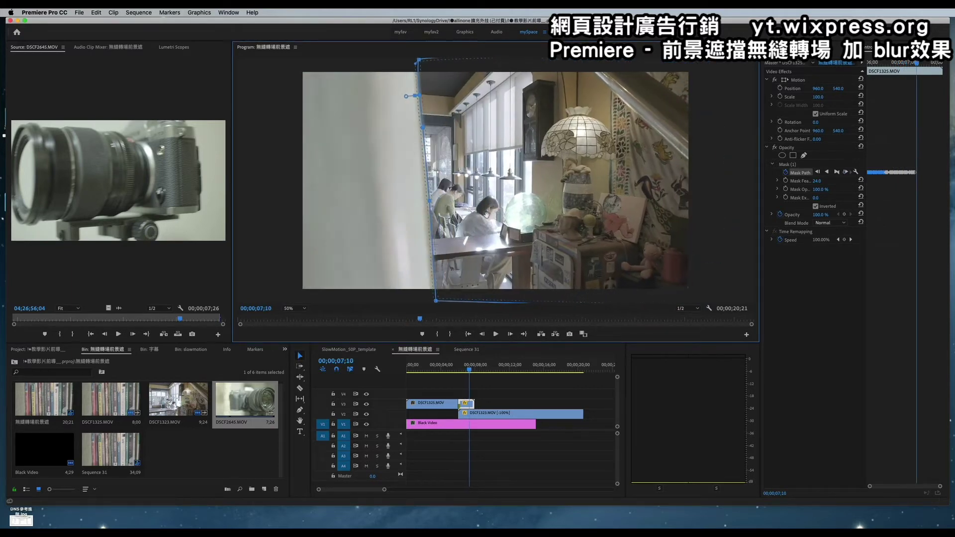
{"action": "key", "text": "Right"}
{"action": "key", "text": "Right"}
{"action": "left_click_drag", "start_coordinate": [384, 223], "coordinate": [364, 227]}
{"action": "key", "text": "Right"}
{"action": "key", "text": "Right"}
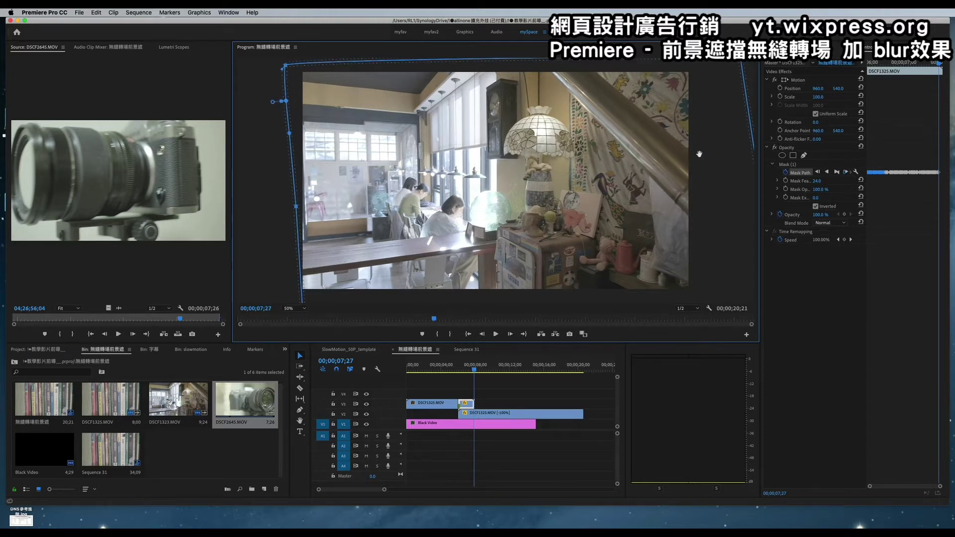
{"action": "left_click", "coordinate": [539, 380]}
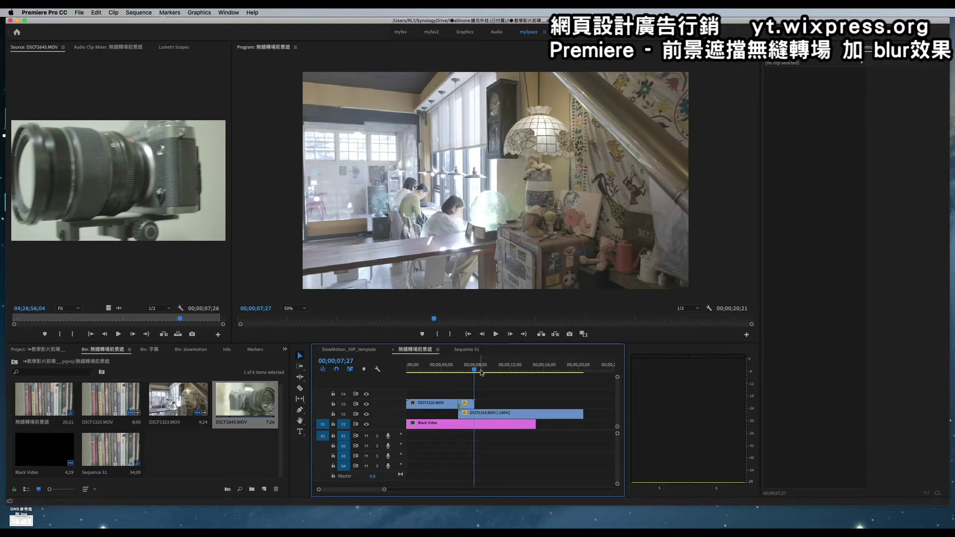
{"action": "left_click", "coordinate": [470, 349]}
{"action": "left_click_drag", "start_coordinate": [493, 368], "coordinate": [480, 368]}
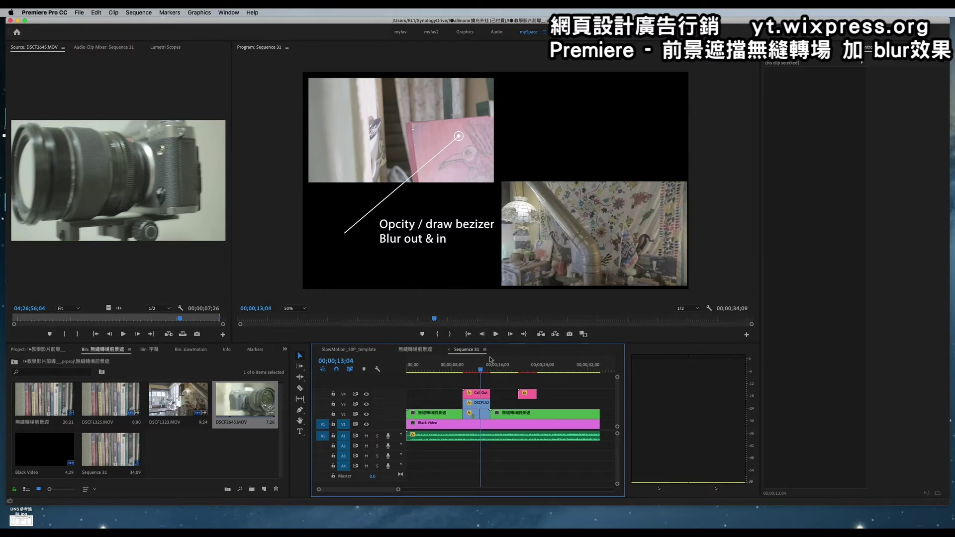
{"action": "left_click_drag", "start_coordinate": [485, 368], "coordinate": [525, 374]}
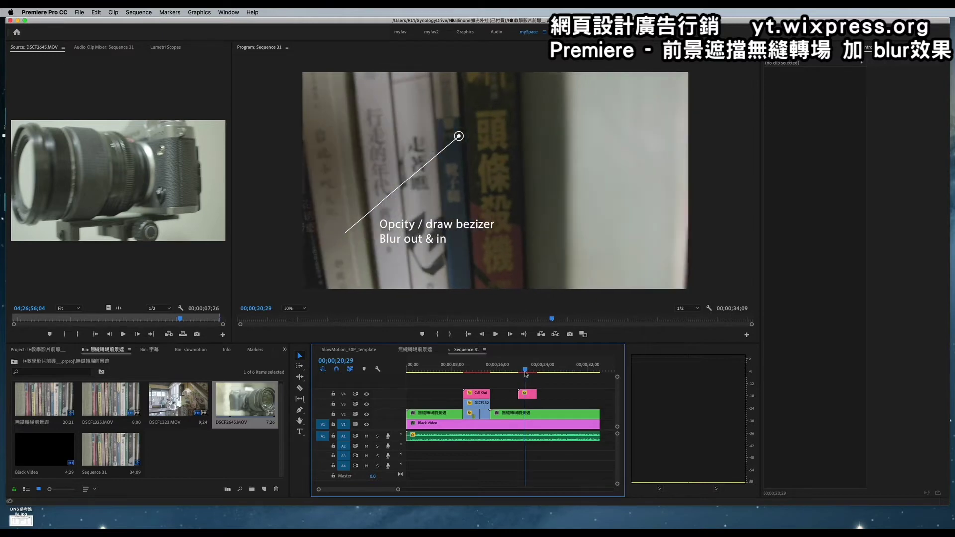
{"action": "left_click_drag", "start_coordinate": [525, 374], "coordinate": [525, 371]}
{"action": "left_click", "coordinate": [412, 348]}
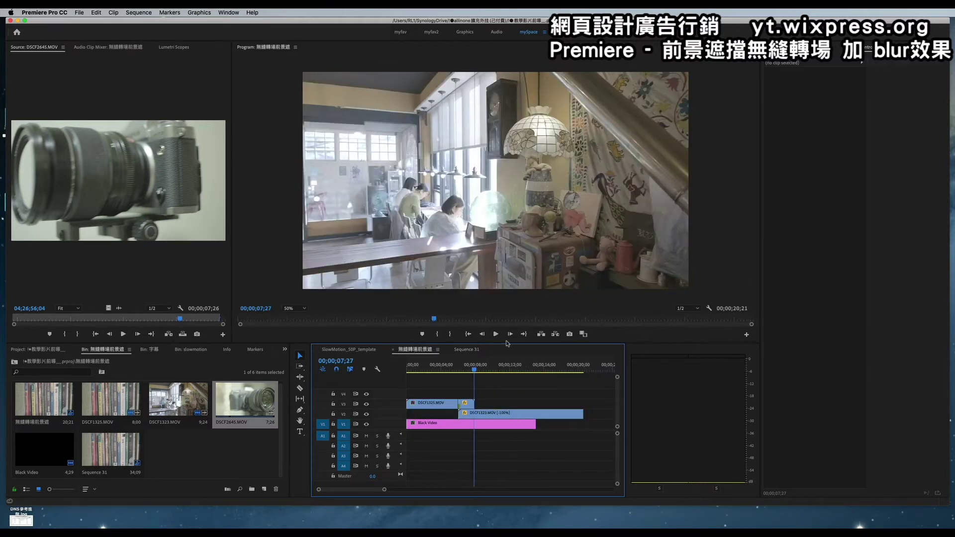
{"action": "left_click_drag", "start_coordinate": [466, 370], "coordinate": [462, 371]}
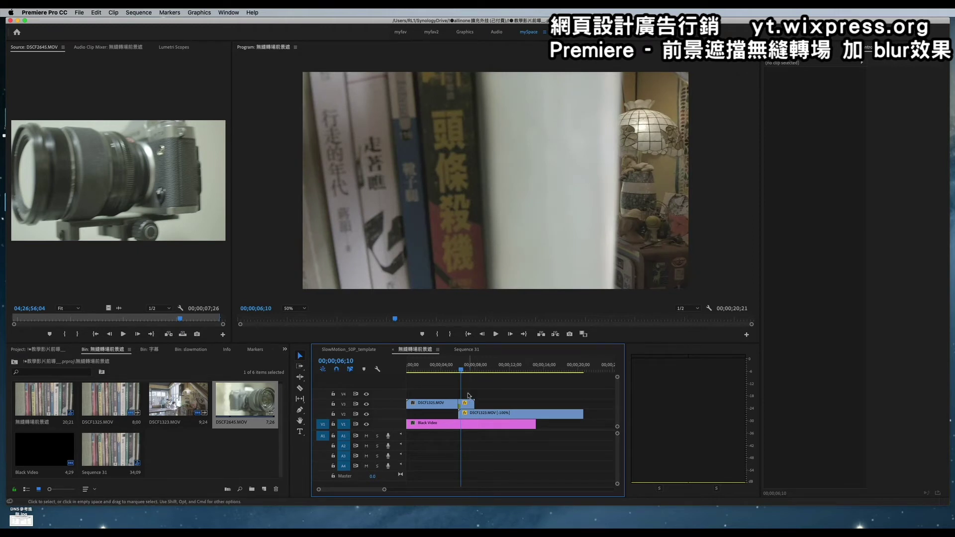
{"action": "left_click_drag", "start_coordinate": [462, 371], "coordinate": [458, 371]}
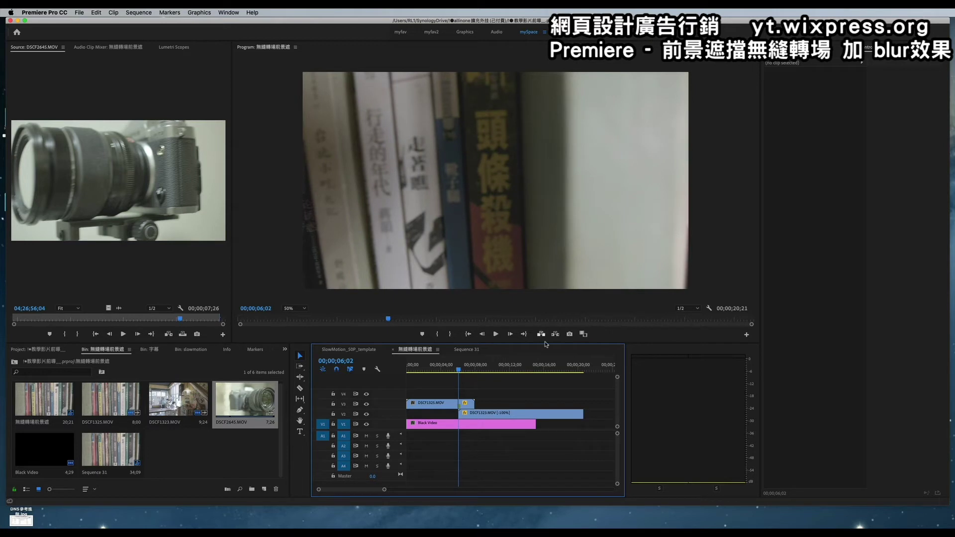
{"action": "left_click", "coordinate": [470, 414]}
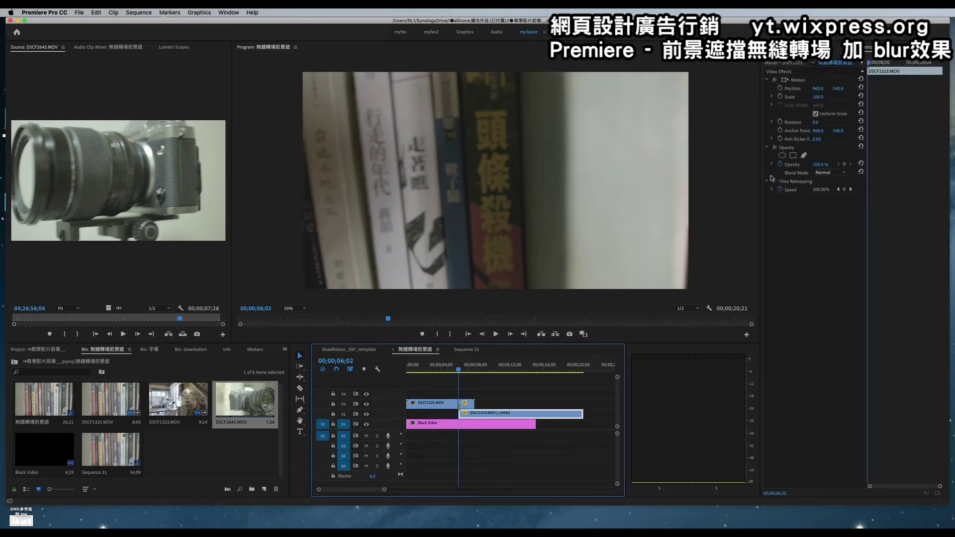
Search Effects for 'blur' and apply Gaussian Blur to the DSCF1323.MOV clip
{"action": "left_click", "coordinate": [823, 58]}
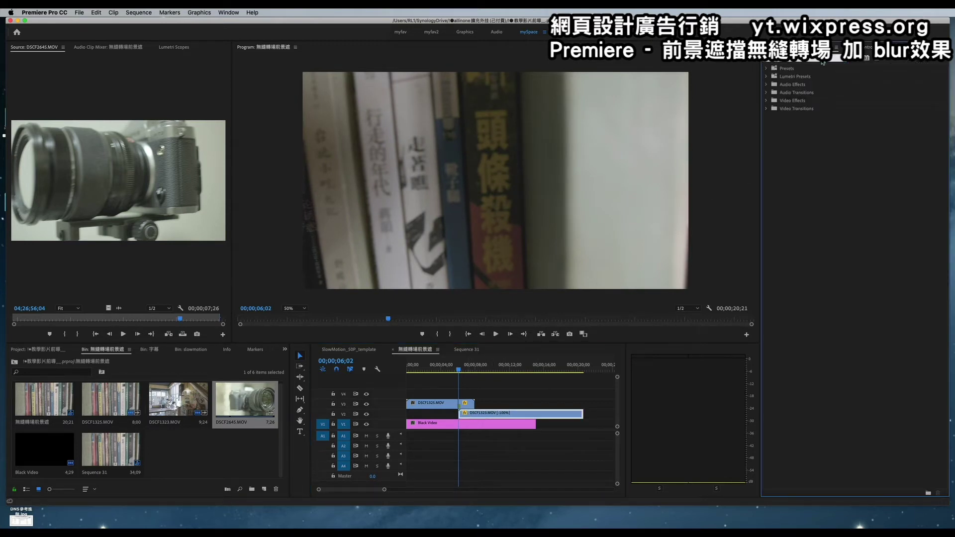
{"action": "type", "text": "blur"}
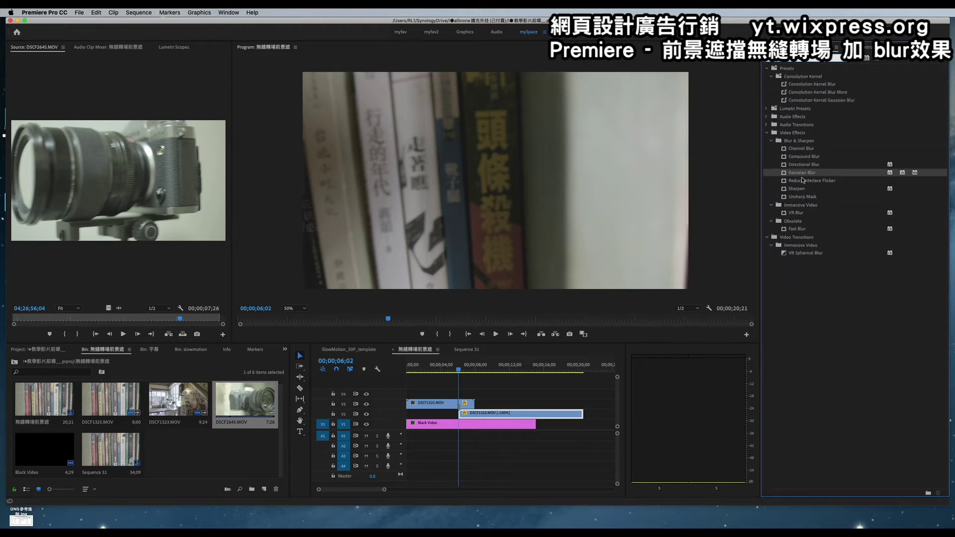
{"action": "left_click_drag", "start_coordinate": [798, 178], "coordinate": [485, 411]}
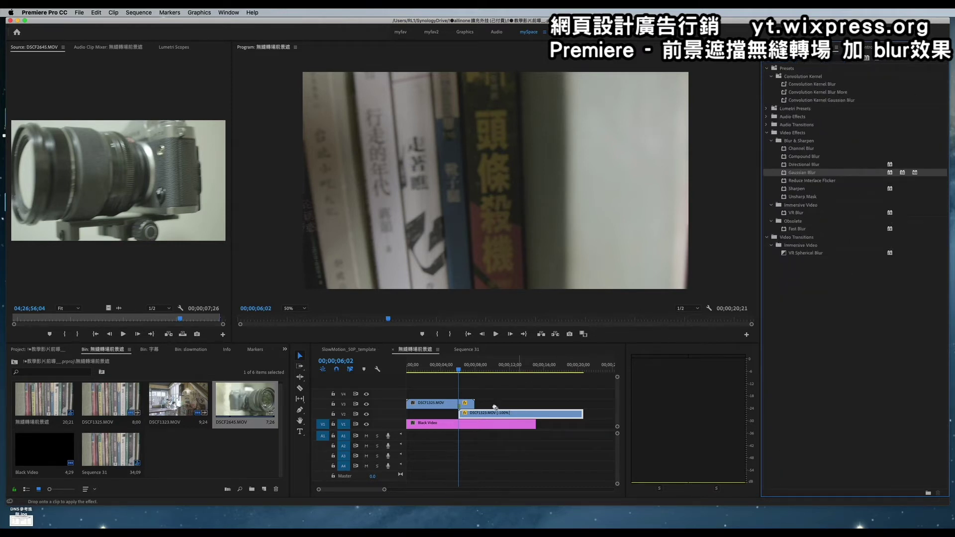
{"action": "left_click_drag", "start_coordinate": [484, 413], "coordinate": [485, 413]}
{"action": "left_click", "coordinate": [868, 47]}
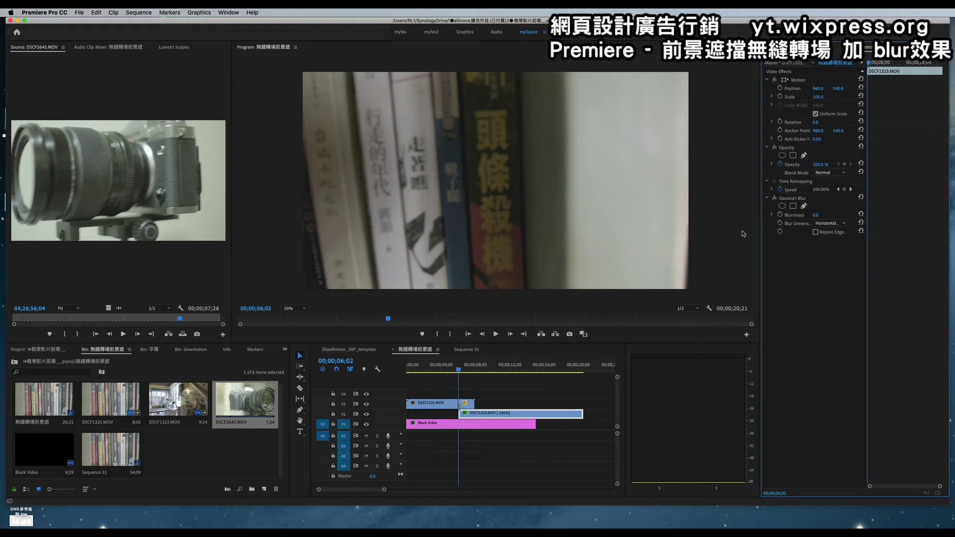
Preview the transition, return to 00;00;06;02, and set a Blurriness keyframe at 0.0
{"action": "left_click", "coordinate": [496, 333]}
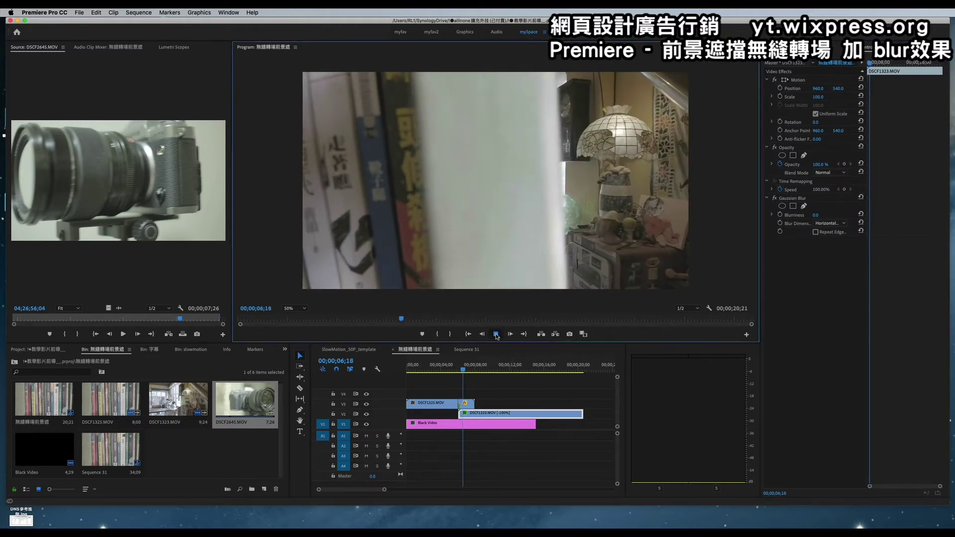
{"action": "left_click", "coordinate": [466, 369]}
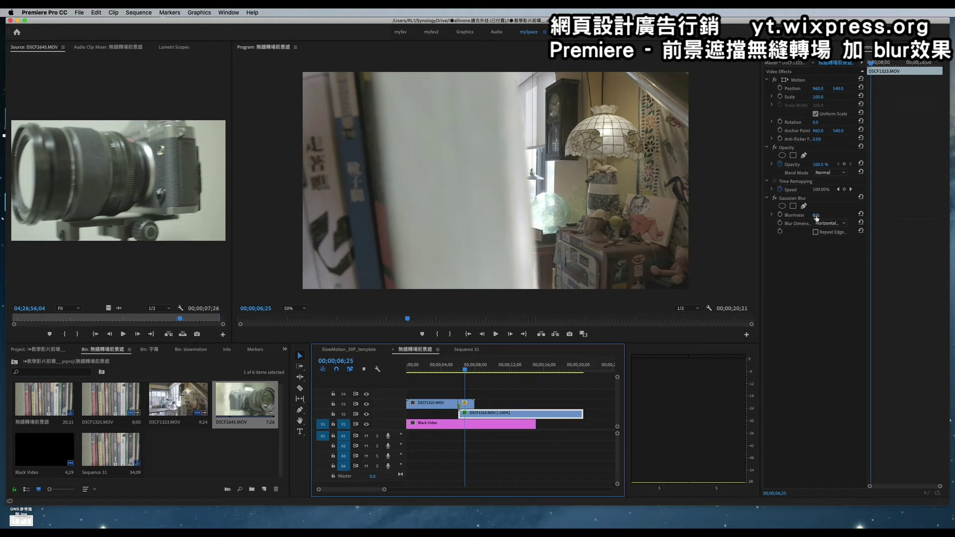
{"action": "left_click", "coordinate": [459, 369]}
{"action": "left_click", "coordinate": [779, 215]}
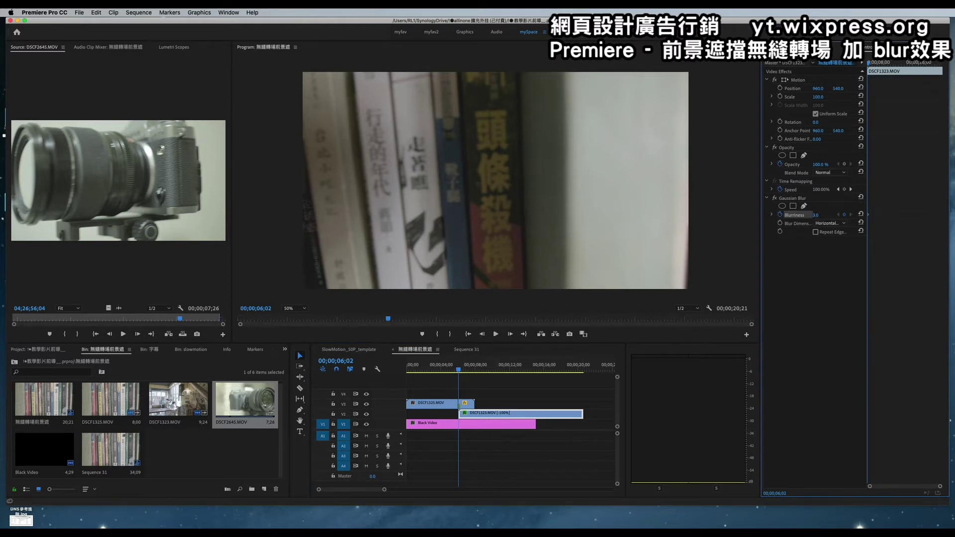
{"action": "type", "text": "43"}
Keyframe the incoming clip's Blurriness at 42 around 07;08 and back to 0 near 07;23
{"action": "left_click_drag", "start_coordinate": [459, 370], "coordinate": [470, 371]}
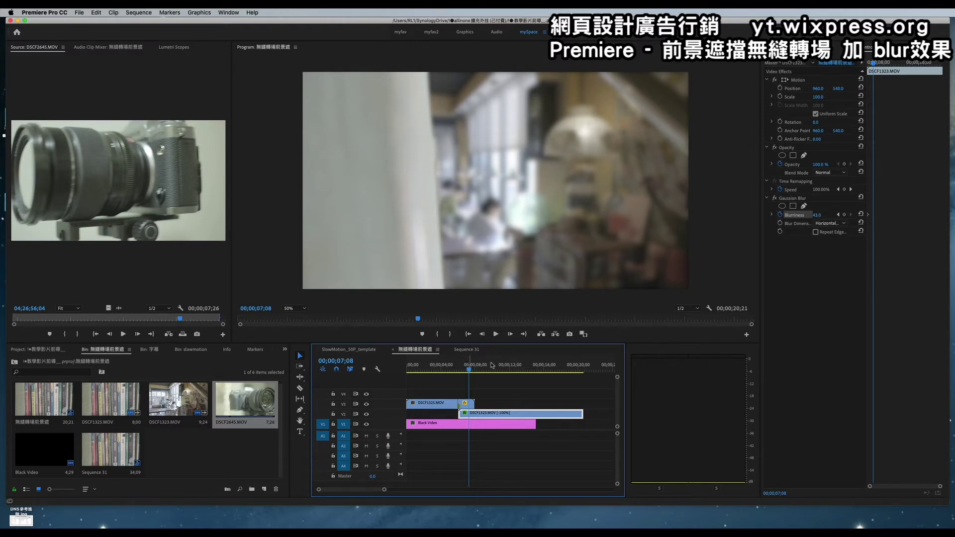
{"action": "left_click", "coordinate": [815, 215]}
{"action": "type", "text": "42"}
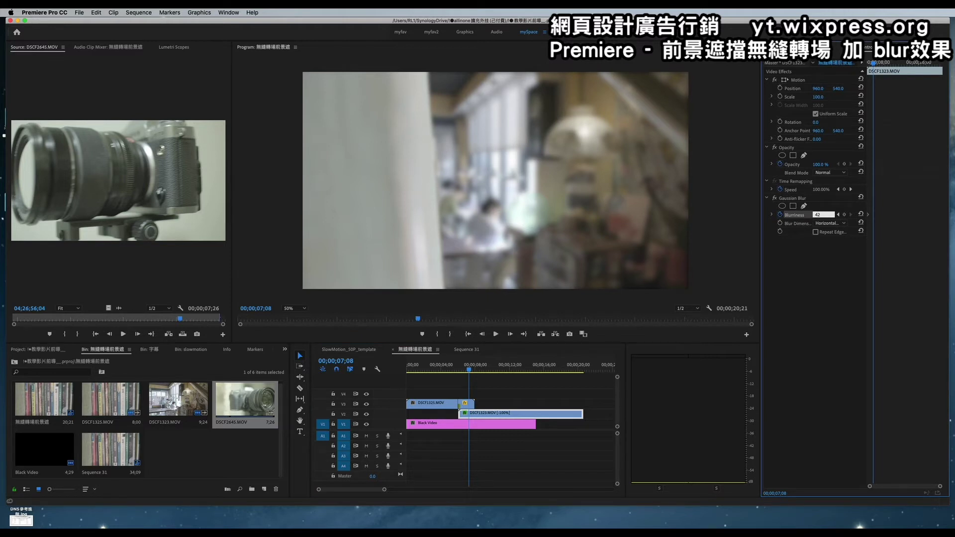
{"action": "key", "text": "Return"}
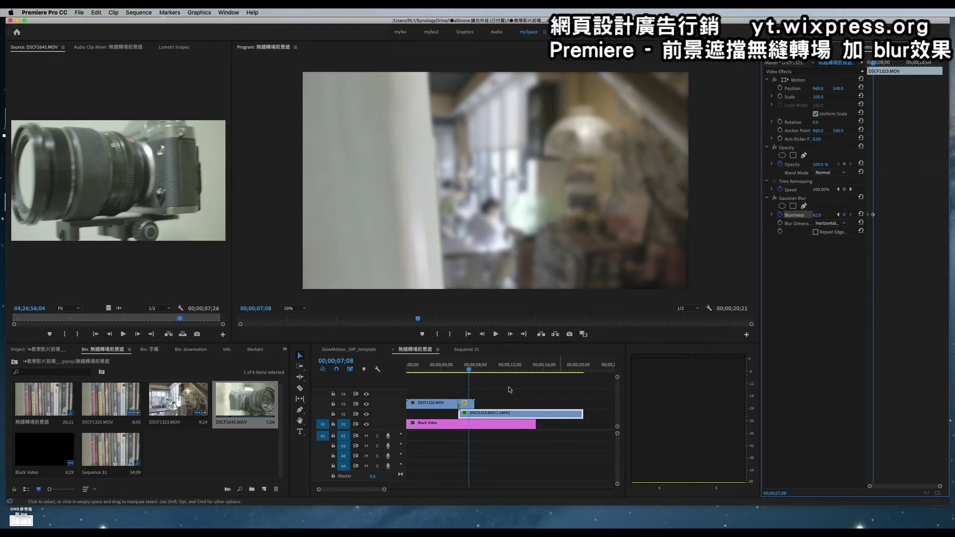
{"action": "left_click_drag", "start_coordinate": [475, 374], "coordinate": [475, 371]}
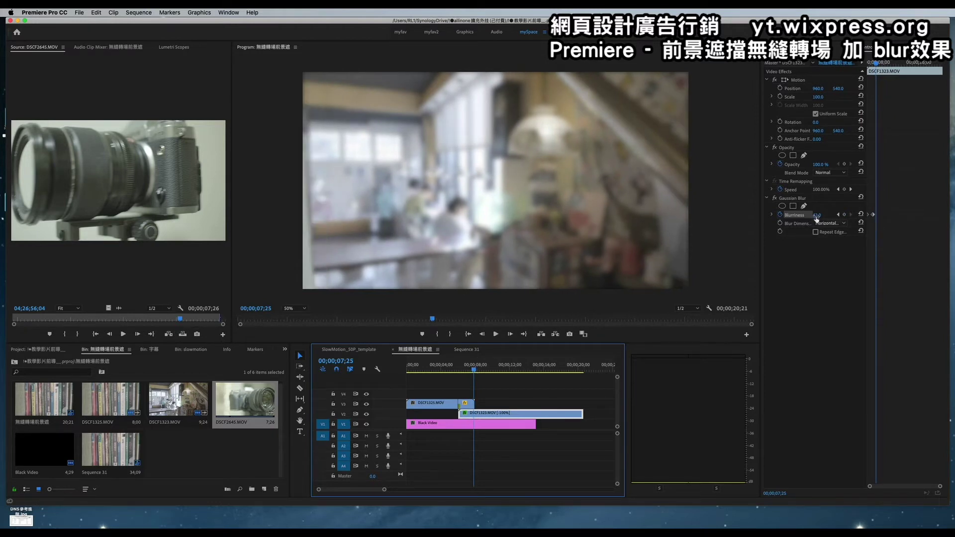
{"action": "key", "text": "Return"}
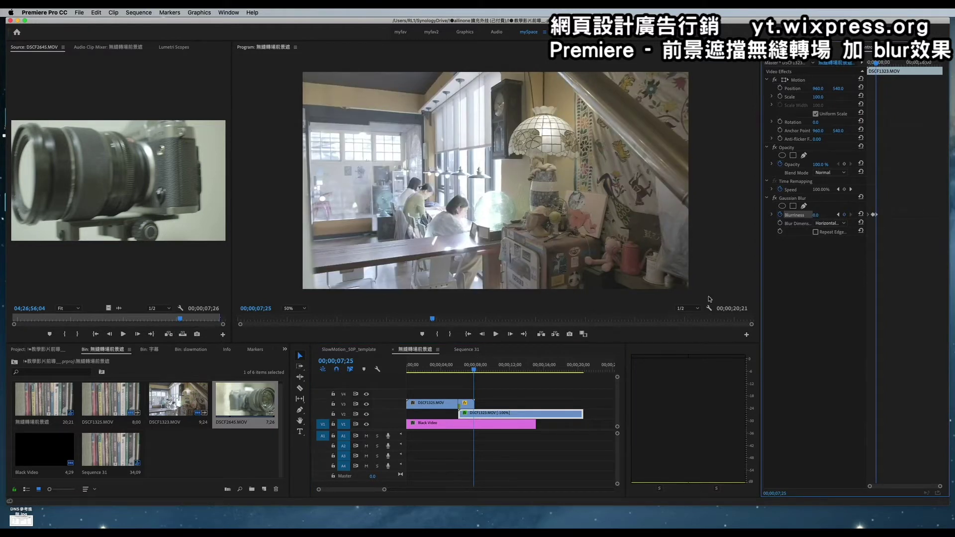
Play back the blurred transition, then park at 07;11 and spread out the Blurriness keyframes
{"action": "key", "text": "Up"}
{"action": "left_click", "coordinate": [494, 334]}
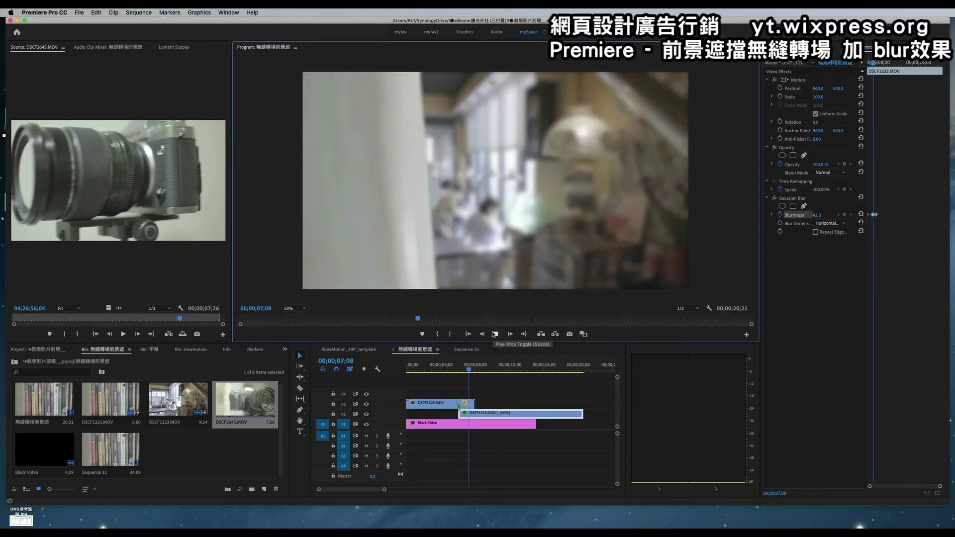
{"action": "left_click", "coordinate": [494, 334]}
{"action": "left_click", "coordinate": [470, 367]}
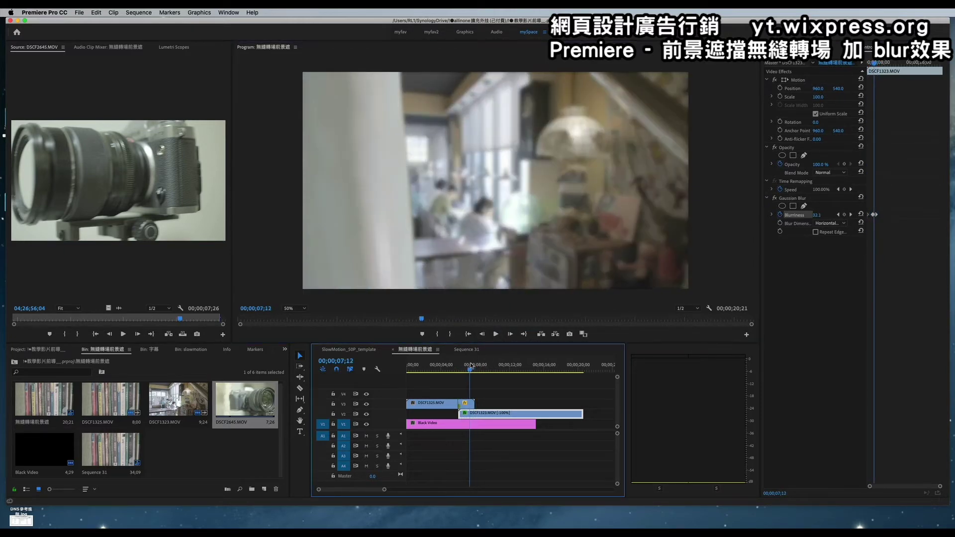
{"action": "left_click_drag", "start_coordinate": [939, 486], "coordinate": [929, 464]}
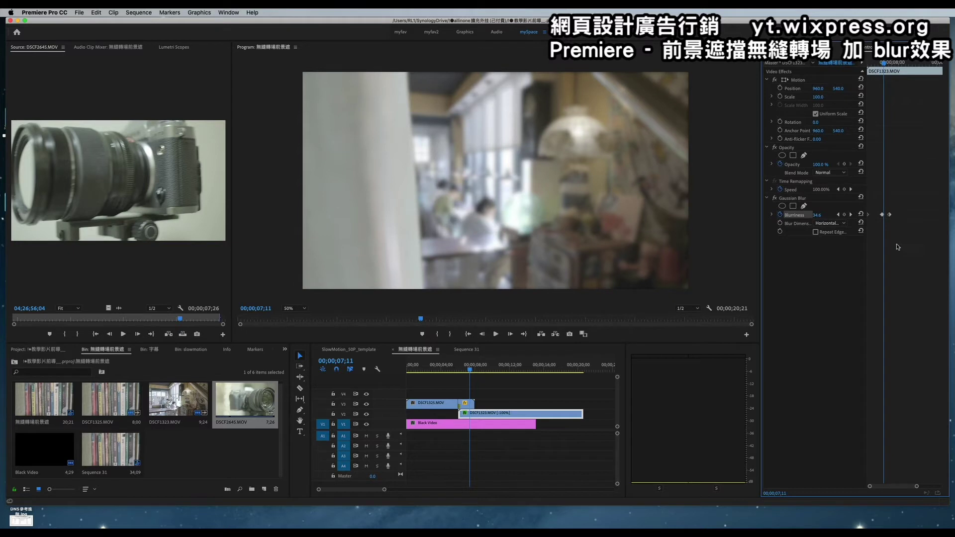
{"action": "left_click_drag", "start_coordinate": [878, 486], "coordinate": [931, 278]}
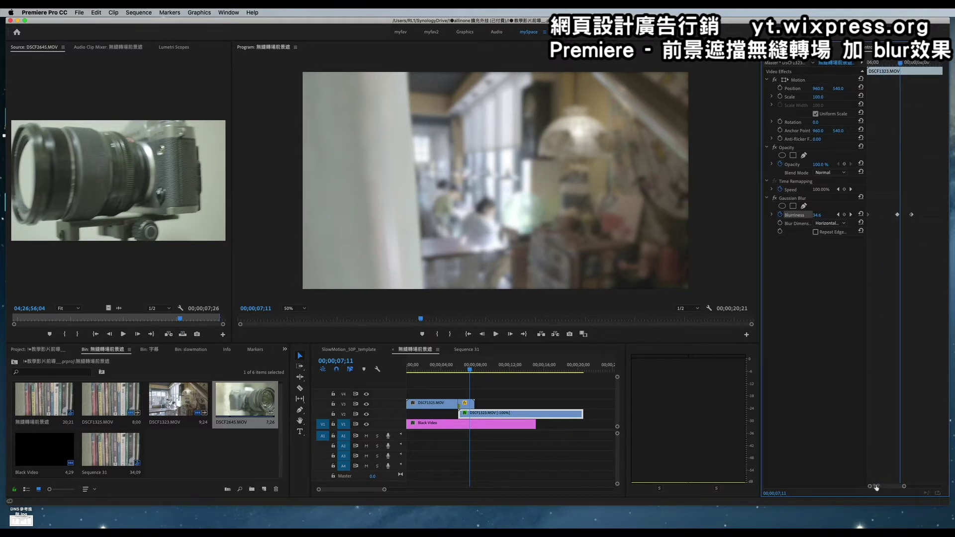
Expand Blurriness, nudge its middle keyframe slightly earlier, and select the later keyframes
{"action": "left_click", "coordinate": [926, 269]}
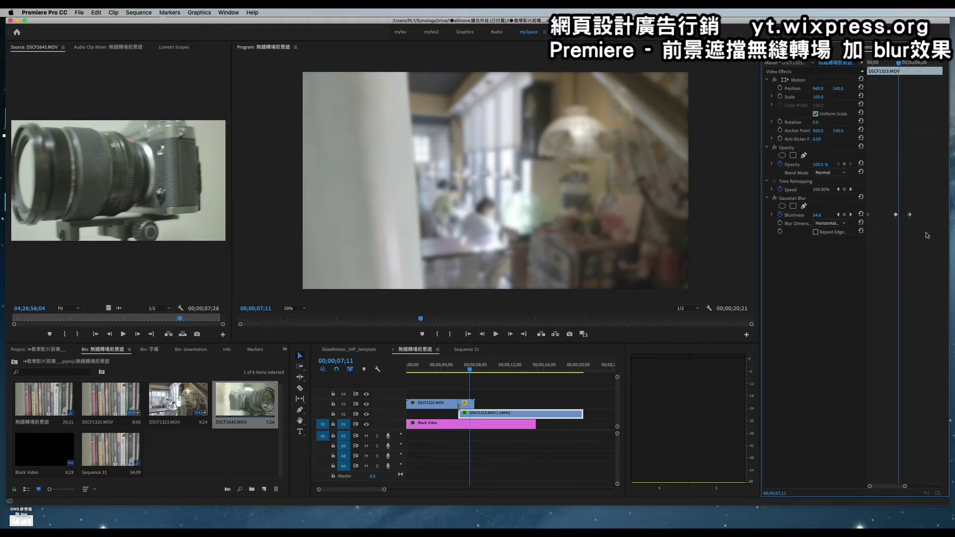
{"action": "left_click", "coordinate": [771, 216]}
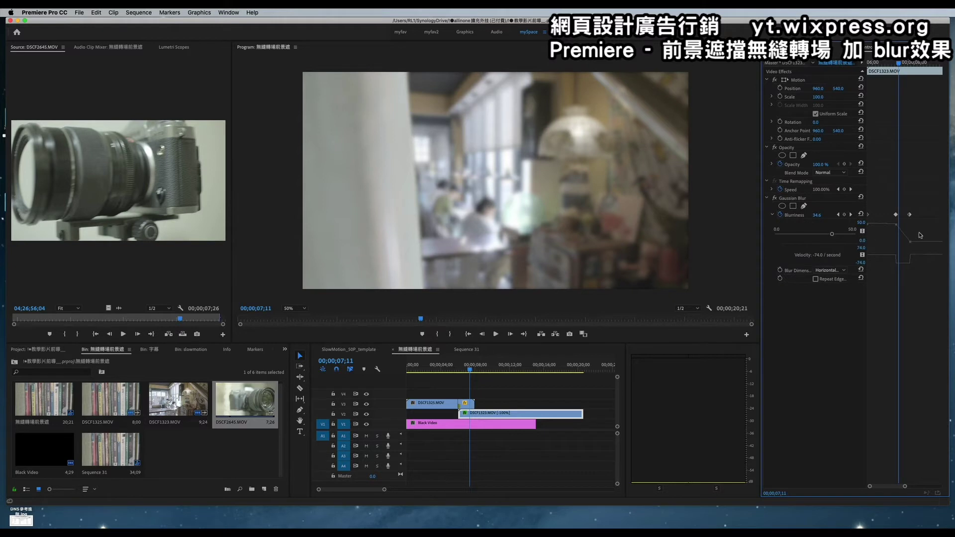
{"action": "left_click_drag", "start_coordinate": [895, 215], "coordinate": [892, 216]}
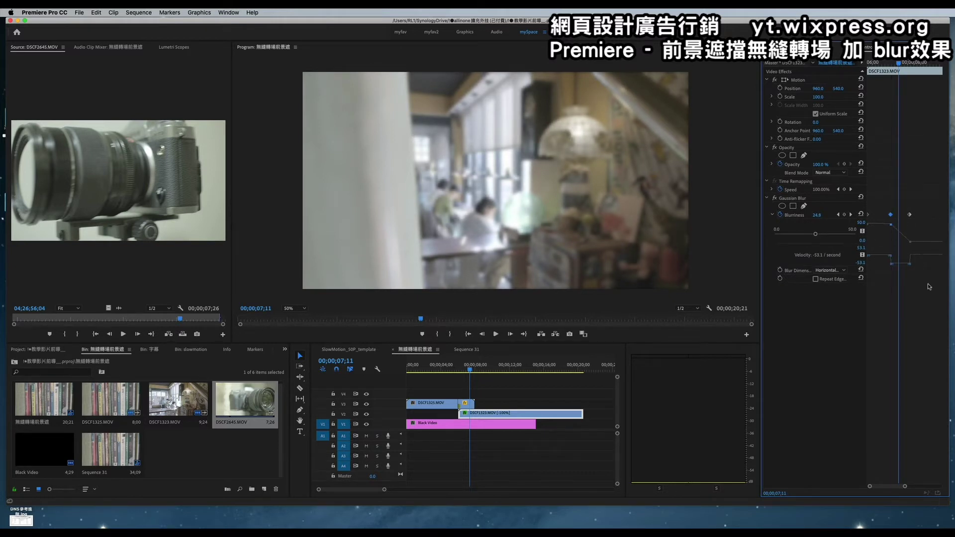
{"action": "left_click_drag", "start_coordinate": [933, 274], "coordinate": [868, 203]}
Make the selected Blurriness keyframes Bezier and drag their handles so the blur eases and lingers
{"action": "right_click", "coordinate": [911, 224]}
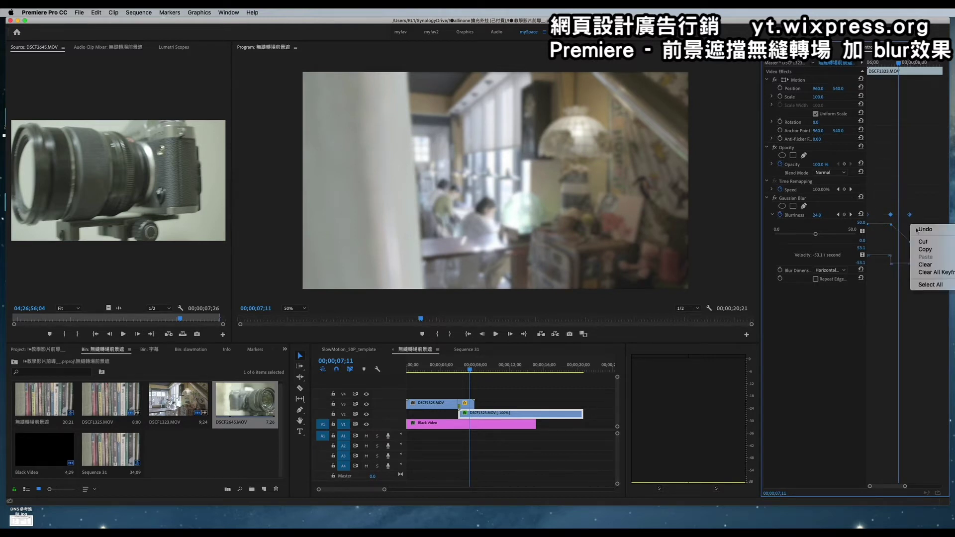
{"action": "left_click", "coordinate": [912, 215]}
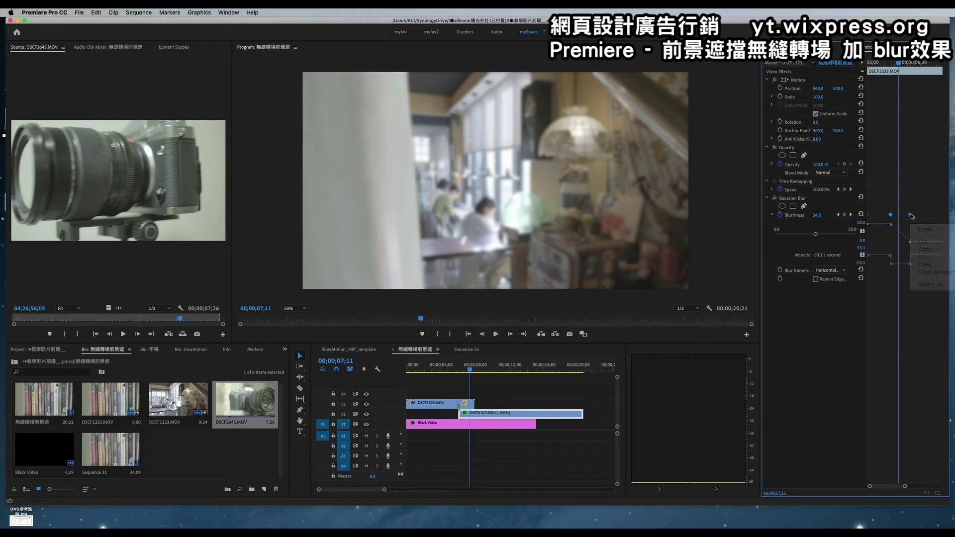
{"action": "right_click", "coordinate": [910, 215]}
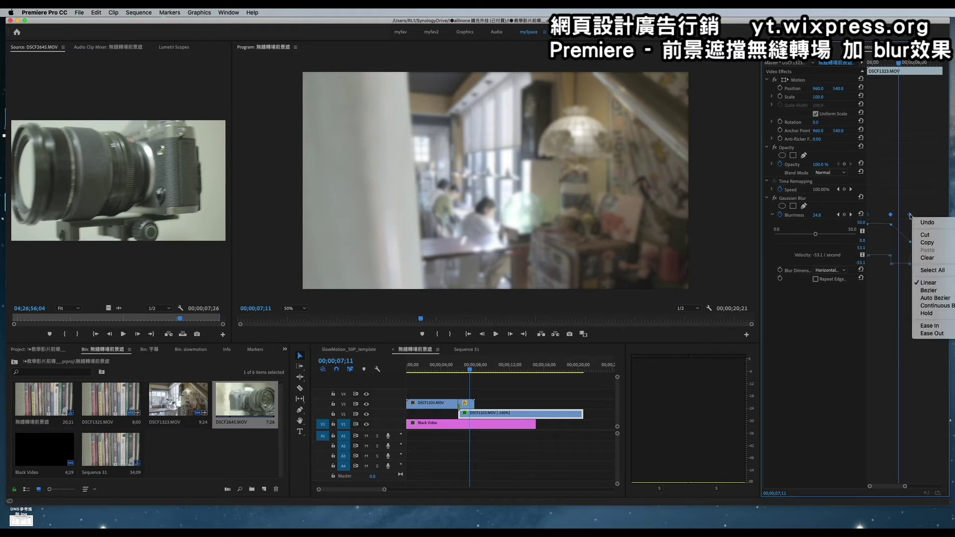
{"action": "left_click", "coordinate": [928, 290]}
{"action": "left_click_drag", "start_coordinate": [908, 243], "coordinate": [897, 231]}
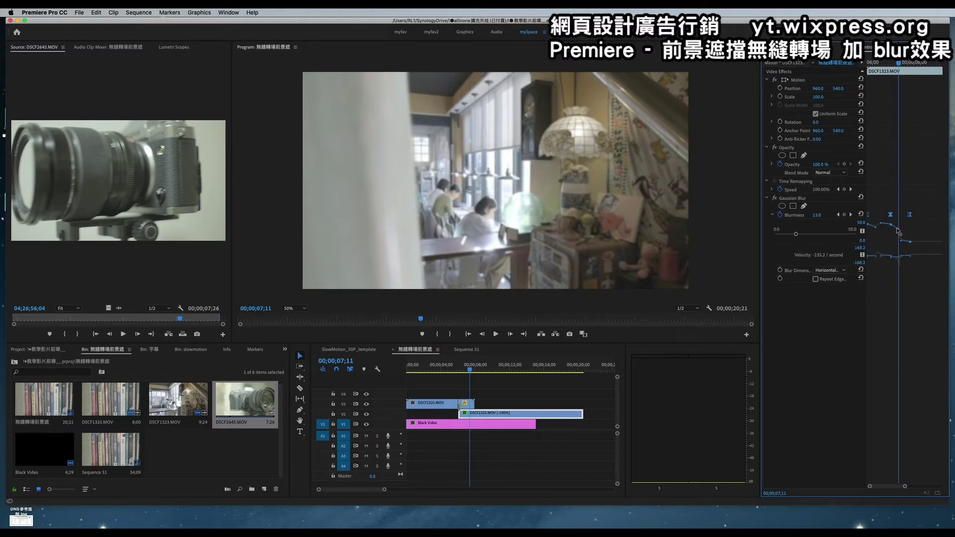
{"action": "left_click_drag", "start_coordinate": [898, 231], "coordinate": [904, 242]}
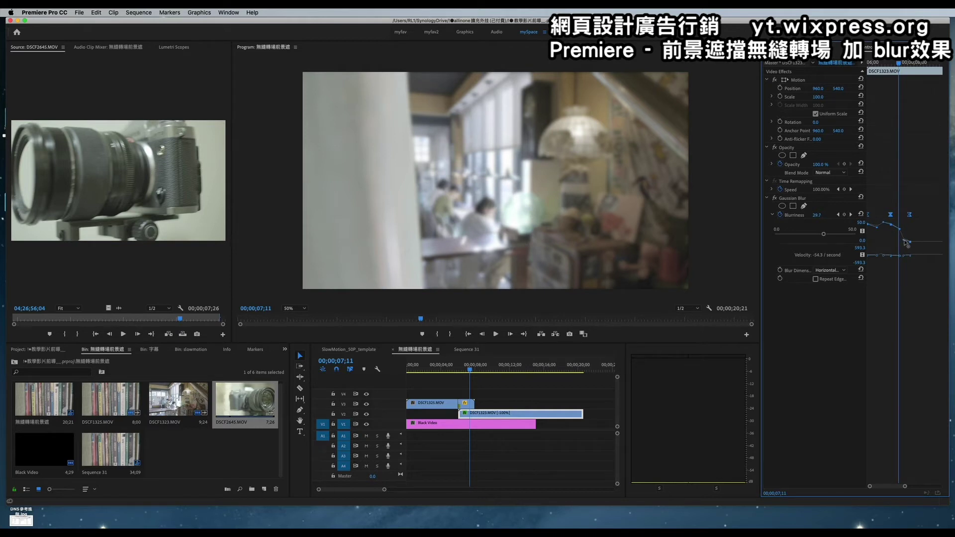
{"action": "left_click", "coordinate": [458, 371]}
{"action": "left_click", "coordinate": [496, 335]}
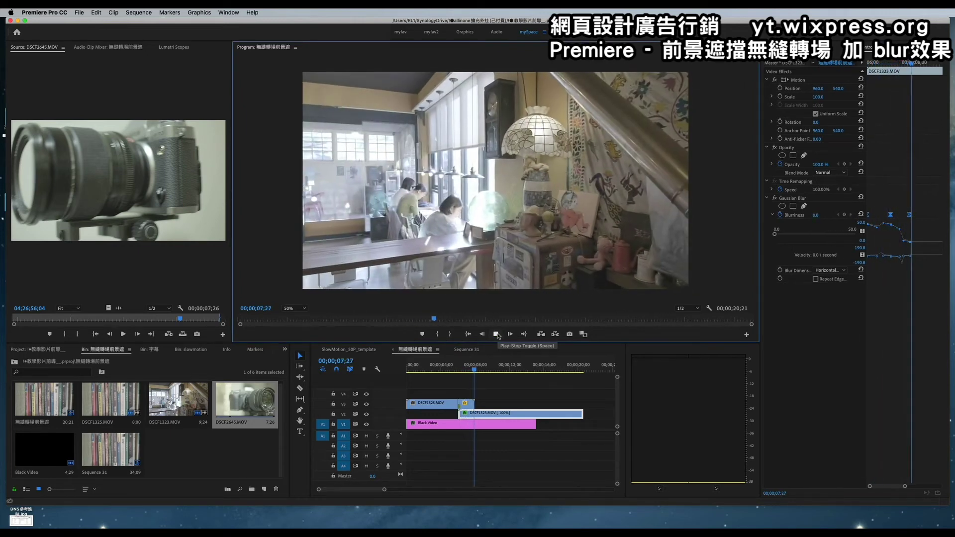
{"action": "left_click", "coordinate": [496, 334]}
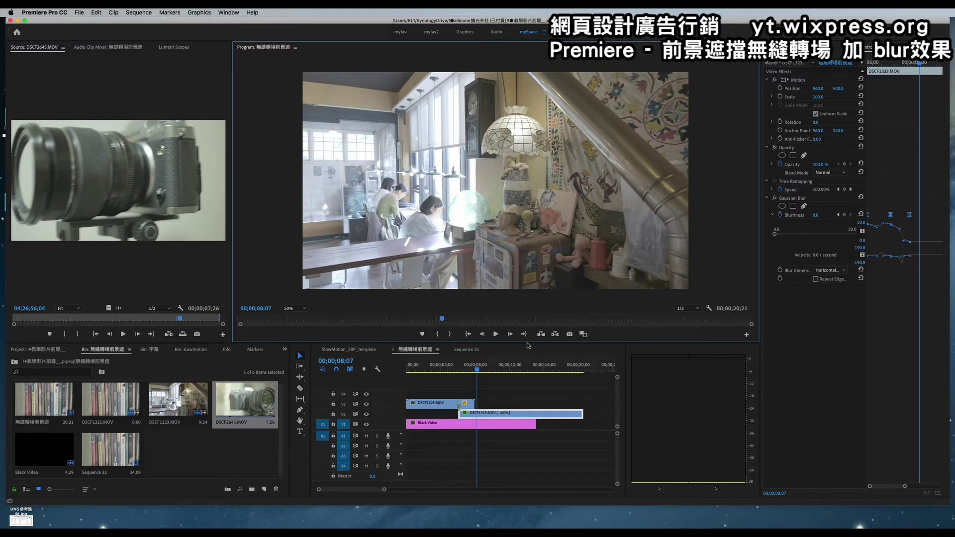
{"action": "left_click_drag", "start_coordinate": [486, 365], "coordinate": [471, 371]}
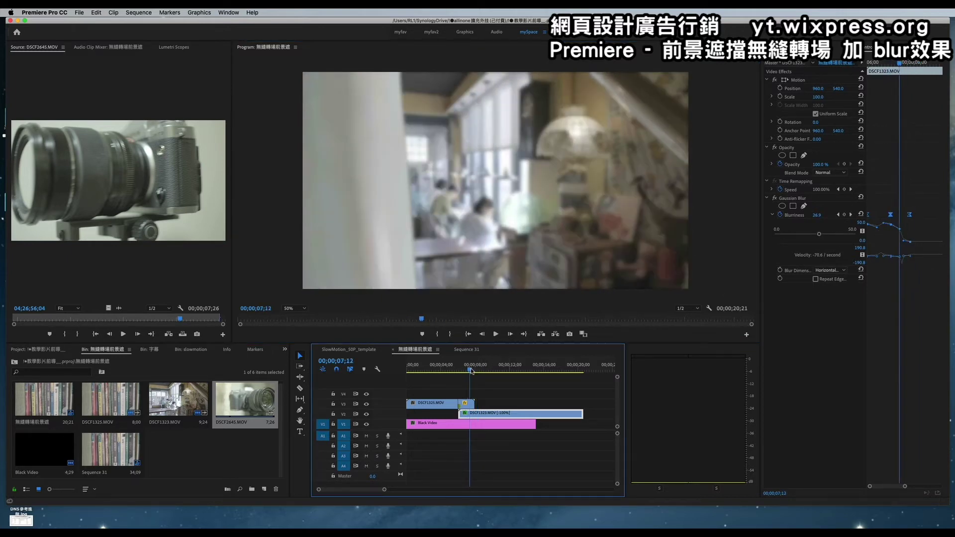
{"action": "left_click_drag", "start_coordinate": [471, 371], "coordinate": [467, 380]}
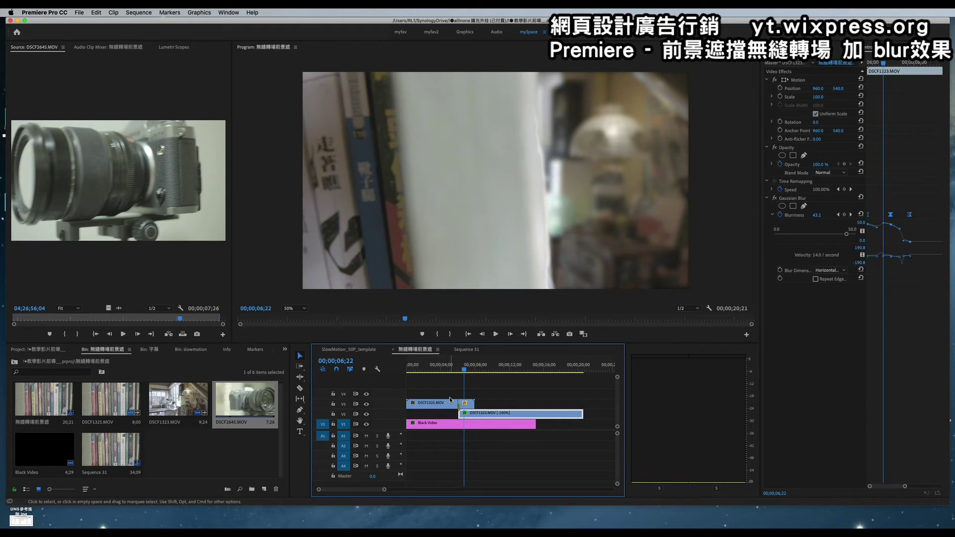
{"action": "left_click", "coordinate": [467, 403]}
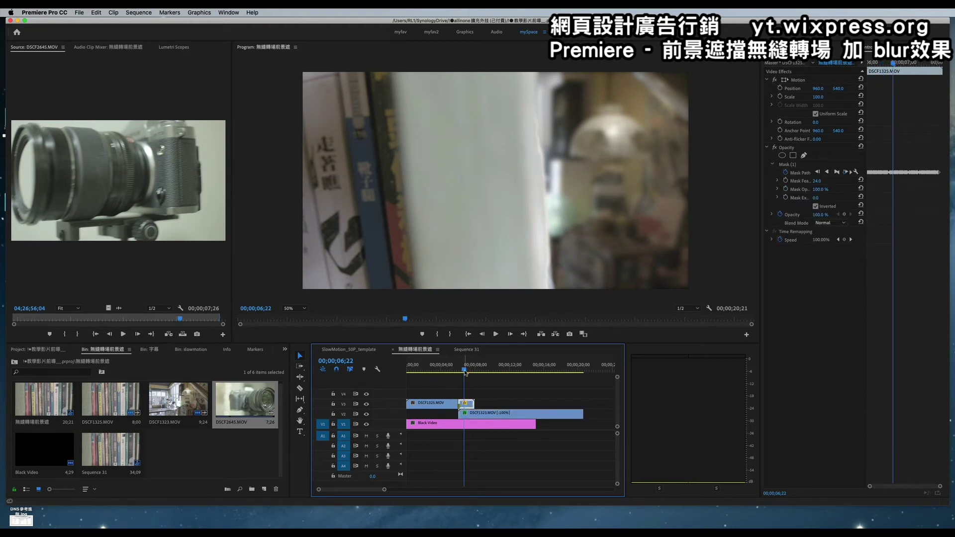
Apply Blur & Sharpen > Gaussian Blur to the short masked DSCF1325.MOV clip on V3
{"action": "left_click", "coordinate": [466, 371]}
{"action": "left_click_drag", "start_coordinate": [467, 372], "coordinate": [465, 372]}
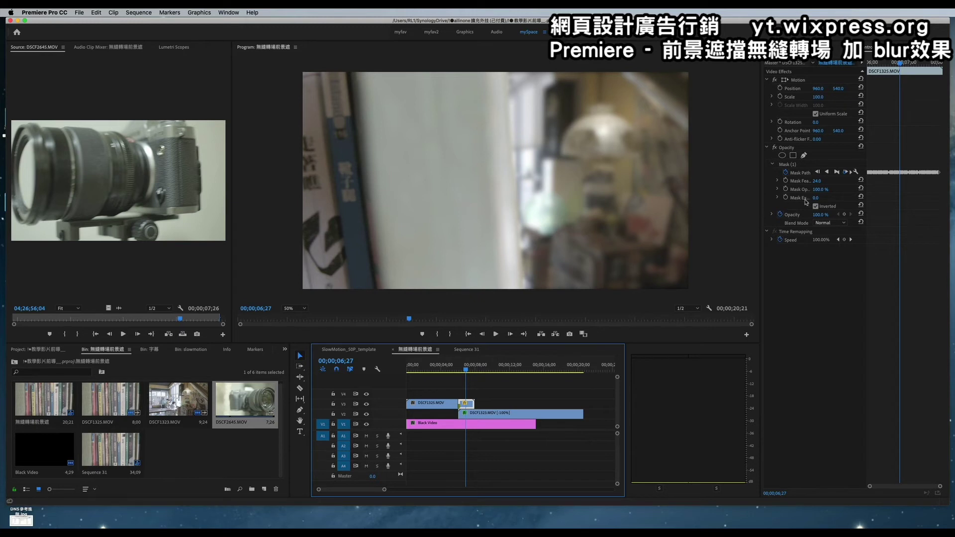
{"action": "left_click", "coordinate": [835, 50]}
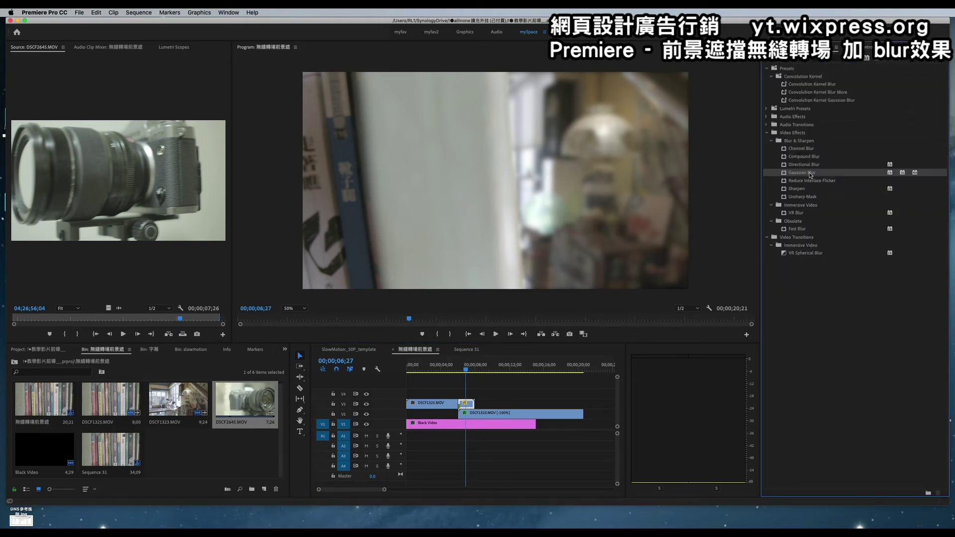
{"action": "left_click_drag", "start_coordinate": [811, 174], "coordinate": [466, 403]}
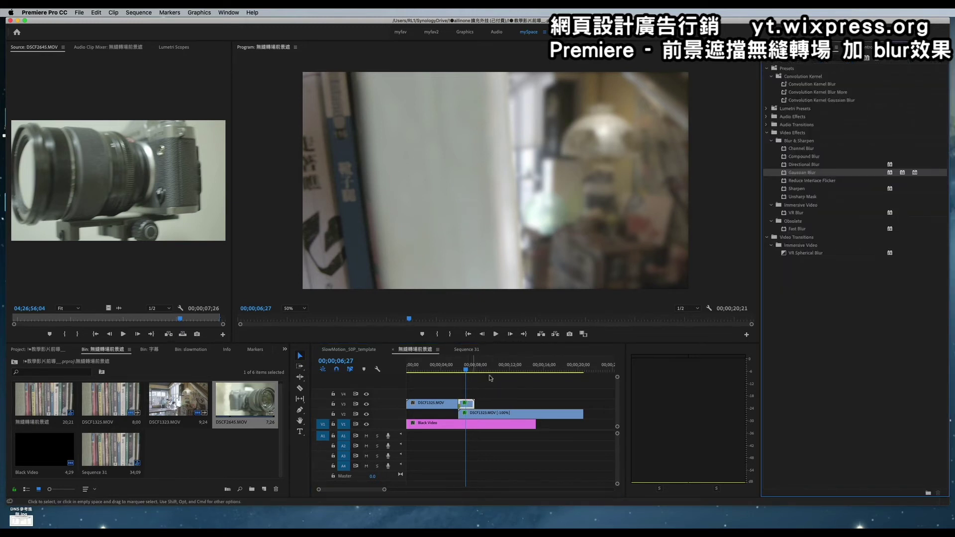
{"action": "left_click", "coordinate": [866, 52]}
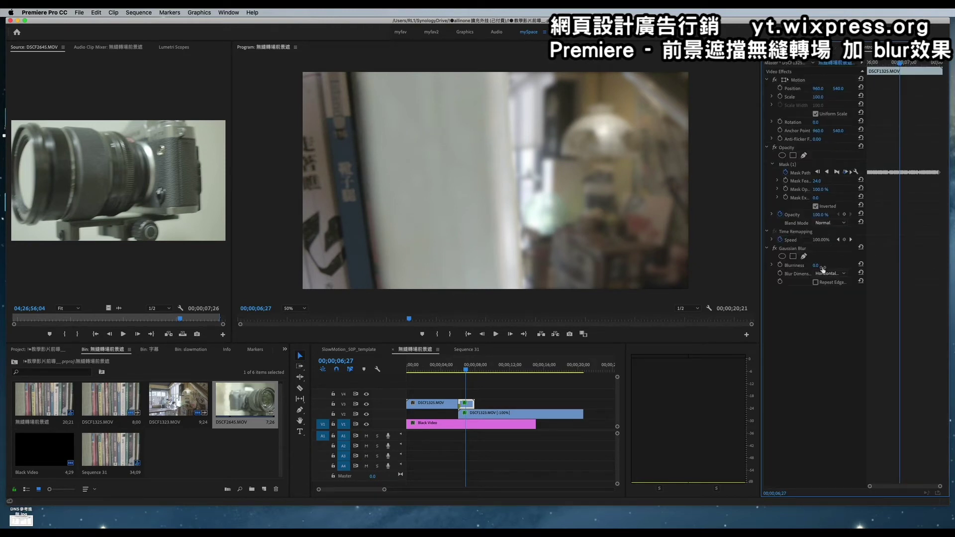
Enable the masked clip's Blurriness stopwatch, try a value of 83, and return the playhead to 06;04
{"action": "left_click", "coordinate": [780, 265]}
{"action": "left_click_drag", "start_coordinate": [815, 265], "coordinate": [857, 265]}
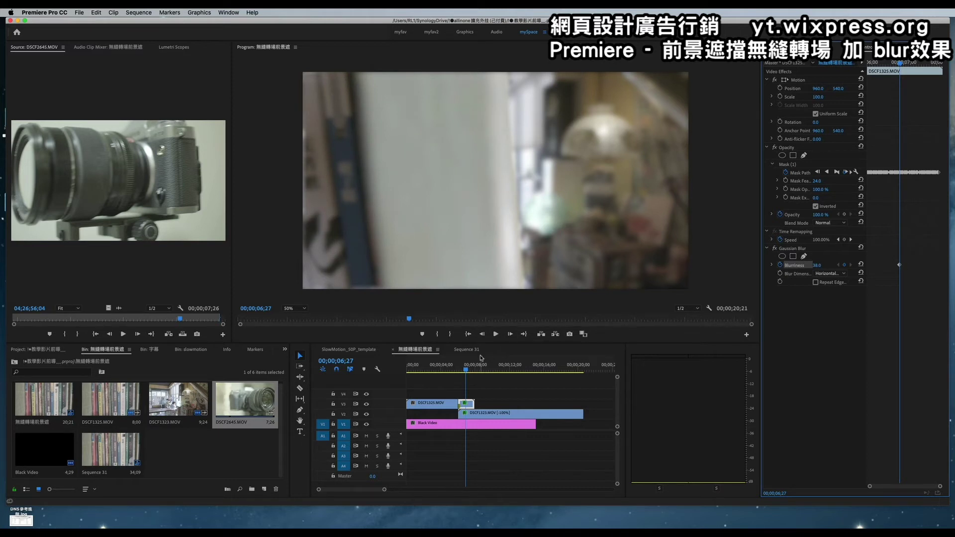
{"action": "left_click_drag", "start_coordinate": [465, 369], "coordinate": [458, 368]}
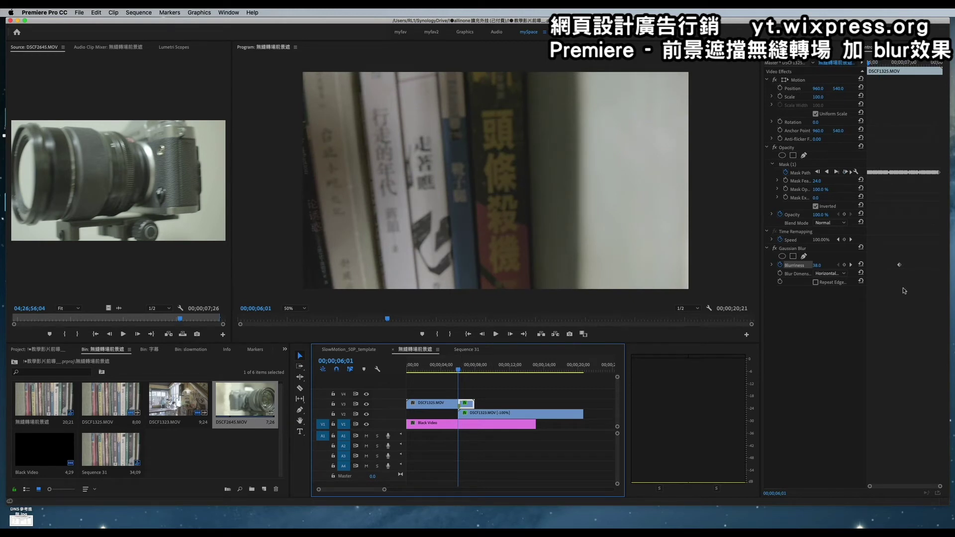
{"action": "left_click", "coordinate": [900, 266]}
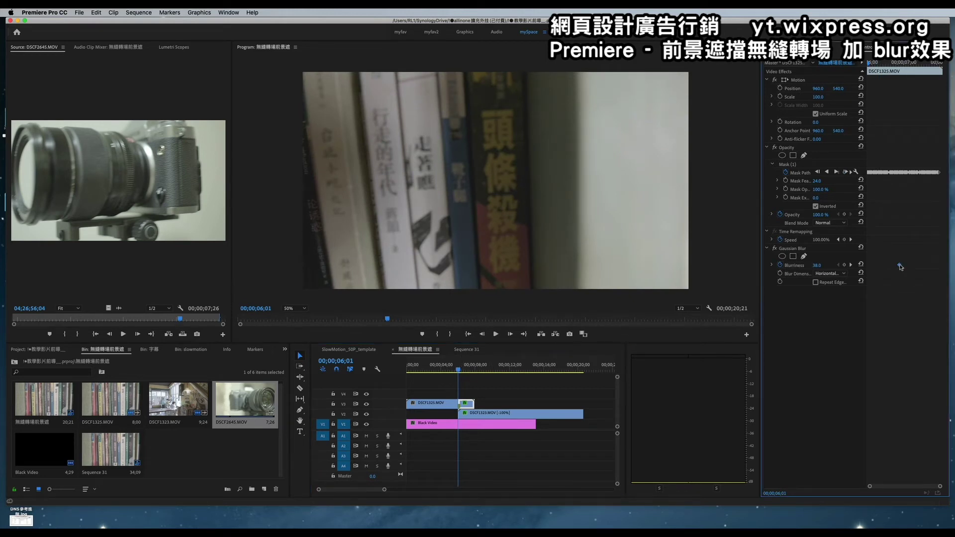
{"action": "left_click_drag", "start_coordinate": [458, 370], "coordinate": [457, 373]}
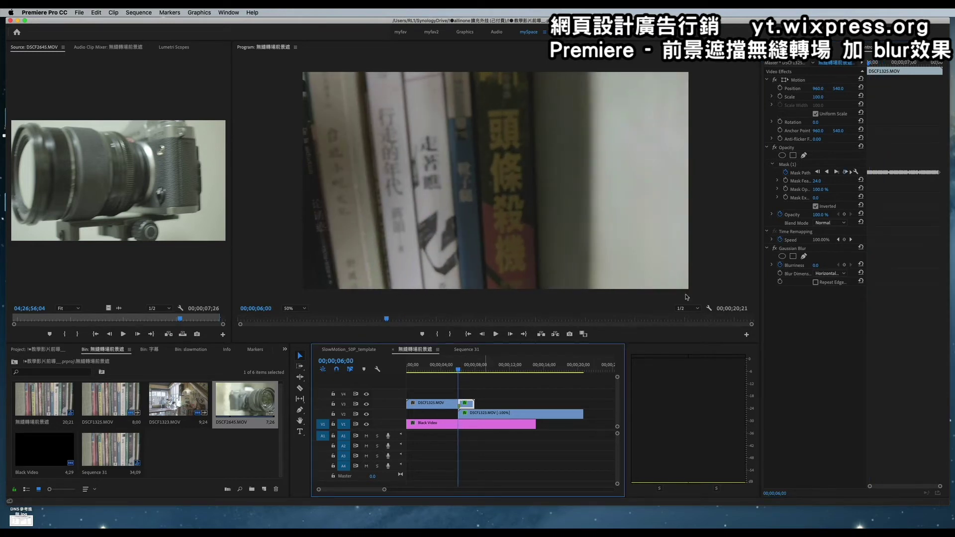
Set a Blurriness keyframe of 43 at 07;01, then move back before the transition
{"action": "left_click", "coordinate": [782, 267]}
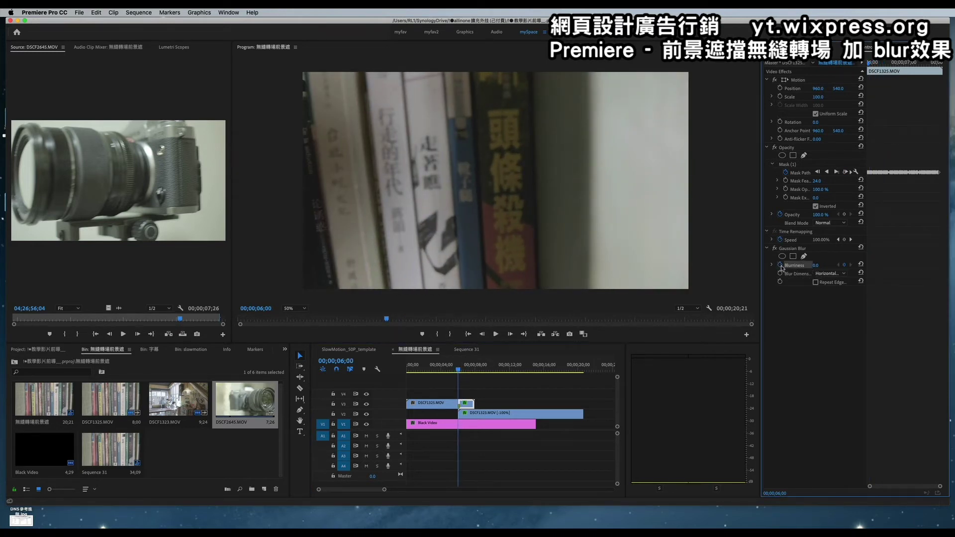
{"action": "left_click_drag", "start_coordinate": [470, 371], "coordinate": [468, 372]}
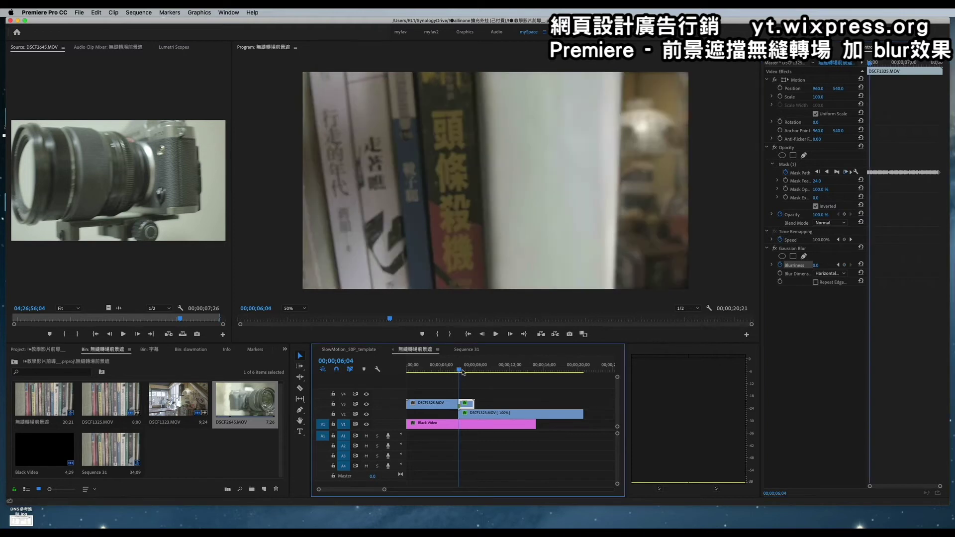
{"action": "left_click_drag", "start_coordinate": [467, 372], "coordinate": [467, 371]}
{"action": "left_click_drag", "start_coordinate": [815, 265], "coordinate": [837, 266]}
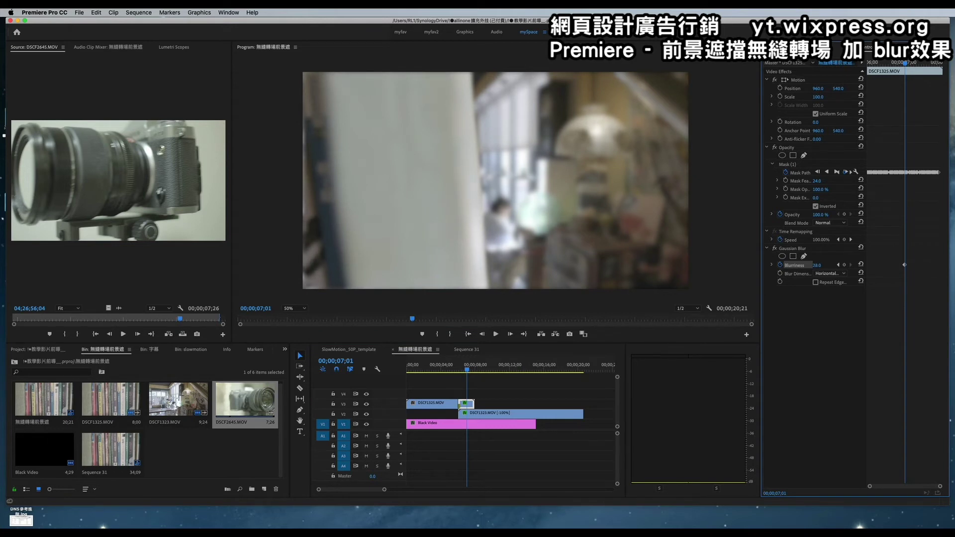
{"action": "left_click", "coordinate": [461, 367]}
{"action": "left_click_drag", "start_coordinate": [462, 368], "coordinate": [457, 367]}
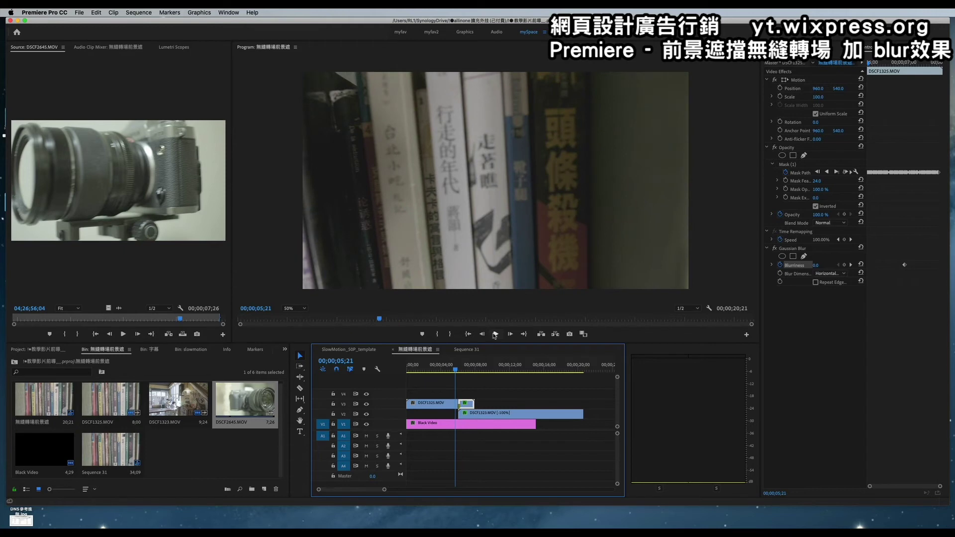
{"action": "left_click", "coordinate": [495, 334]}
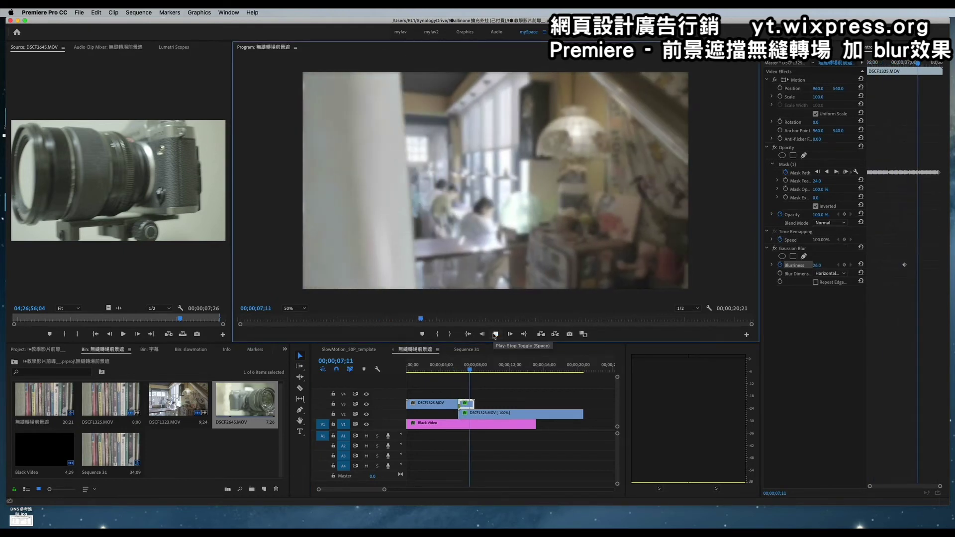
{"action": "key", "text": "space"}
{"action": "left_click", "coordinate": [440, 368]}
{"action": "left_click", "coordinate": [496, 334]}
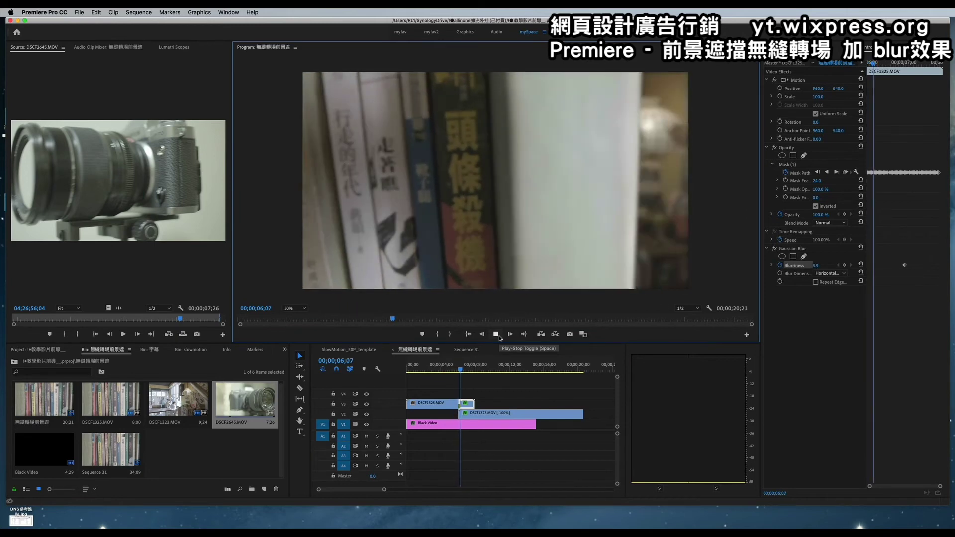
{"action": "left_click", "coordinate": [495, 334]}
{"action": "left_click", "coordinate": [467, 334]}
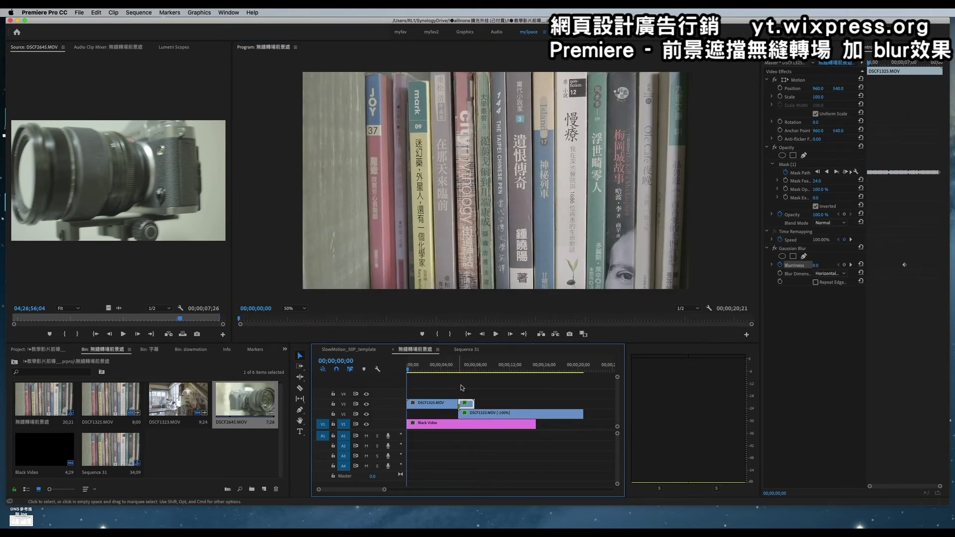
{"action": "left_click", "coordinate": [430, 407]}
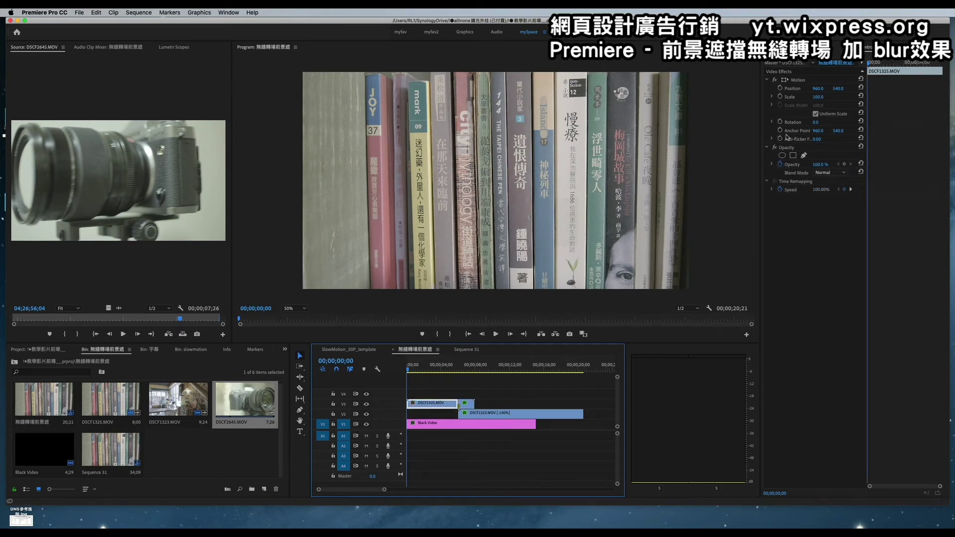
Apply Gaussian Blur to the first DSCF1325.MOV clip and keyframe its Blurriness at 27
{"action": "key", "text": "shift+7"}
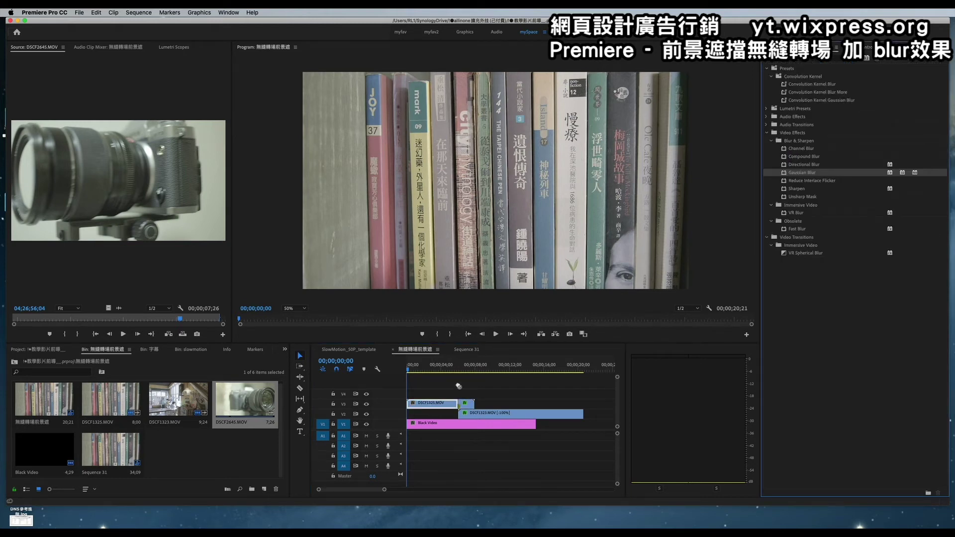
{"action": "left_click_drag", "start_coordinate": [798, 175], "coordinate": [432, 404]}
{"action": "key", "text": "shift+5"}
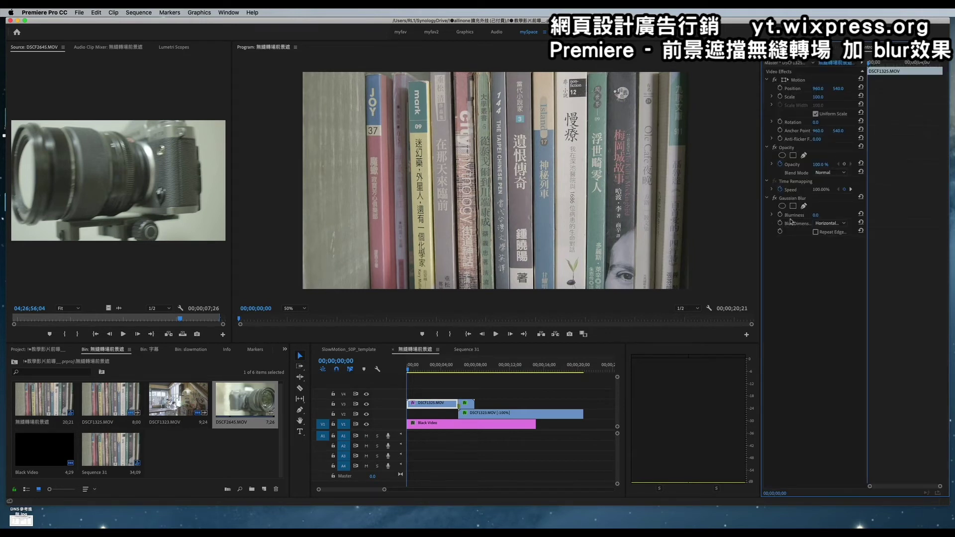
{"action": "left_click", "coordinate": [779, 215]}
{"action": "left_click_drag", "start_coordinate": [815, 214], "coordinate": [836, 215]}
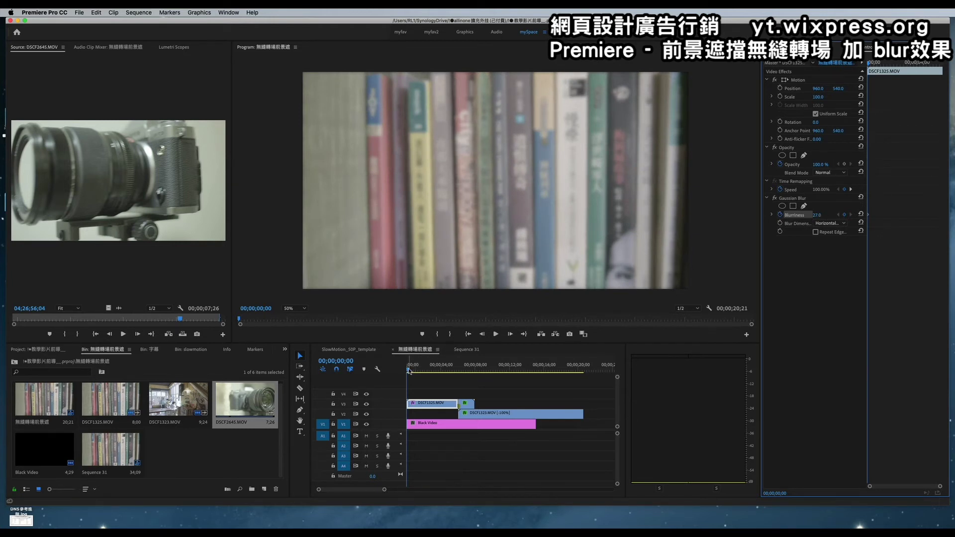
Add a Blurriness keyframe of 0 at 00;00;00;15
{"action": "left_click_drag", "start_coordinate": [407, 369], "coordinate": [411, 371]}
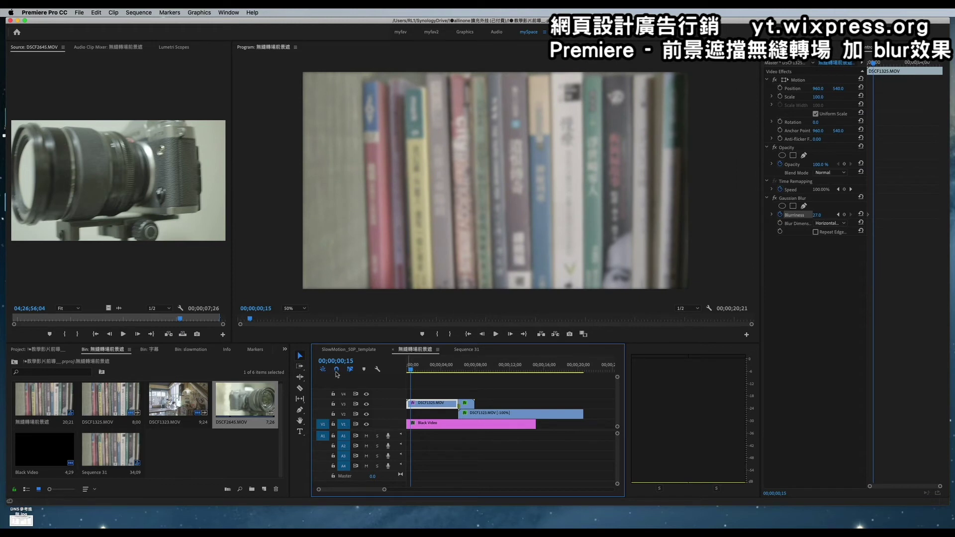
{"action": "left_click", "coordinate": [814, 217]}
{"action": "type", "text": "0"}
{"action": "key", "text": "Return"}
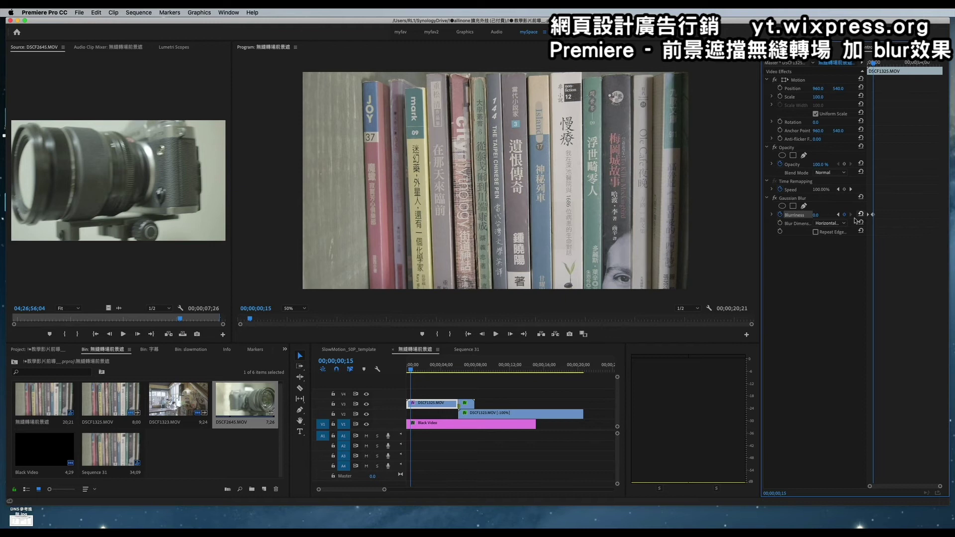
Ease the Blurriness keyframe, reshape its curve in the enlarged graph, and return to 00;00;00;00
{"action": "left_click", "coordinate": [772, 215]}
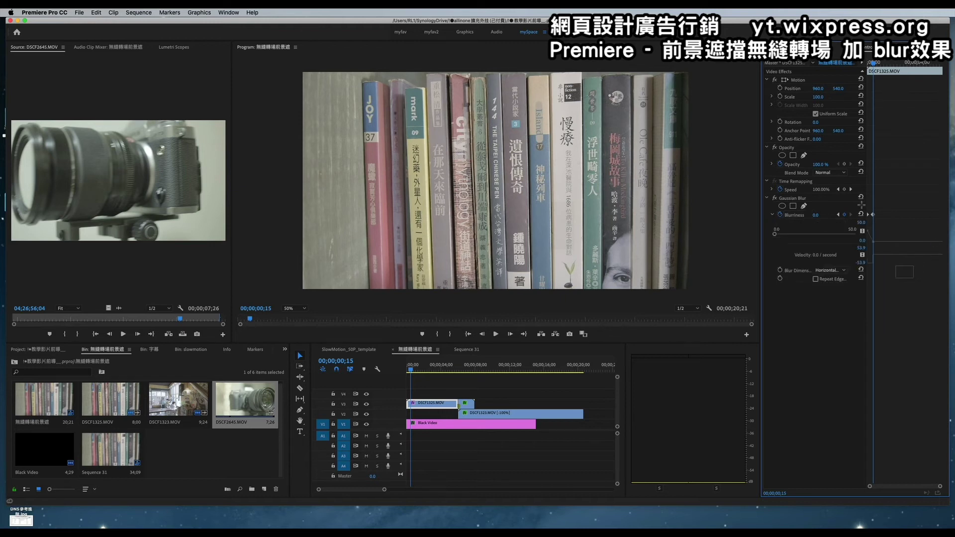
{"action": "left_click", "coordinate": [873, 214]}
{"action": "right_click", "coordinate": [874, 215]}
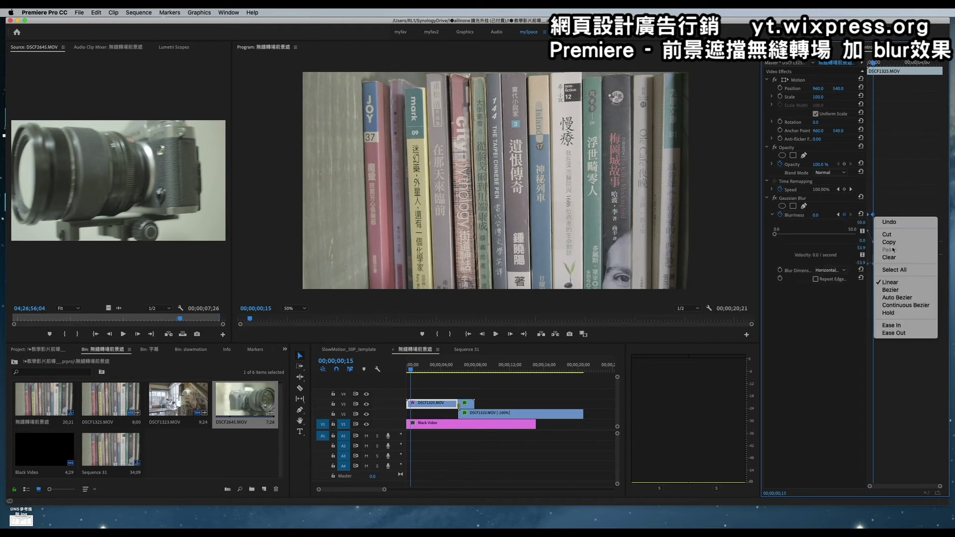
{"action": "left_click", "coordinate": [896, 290]}
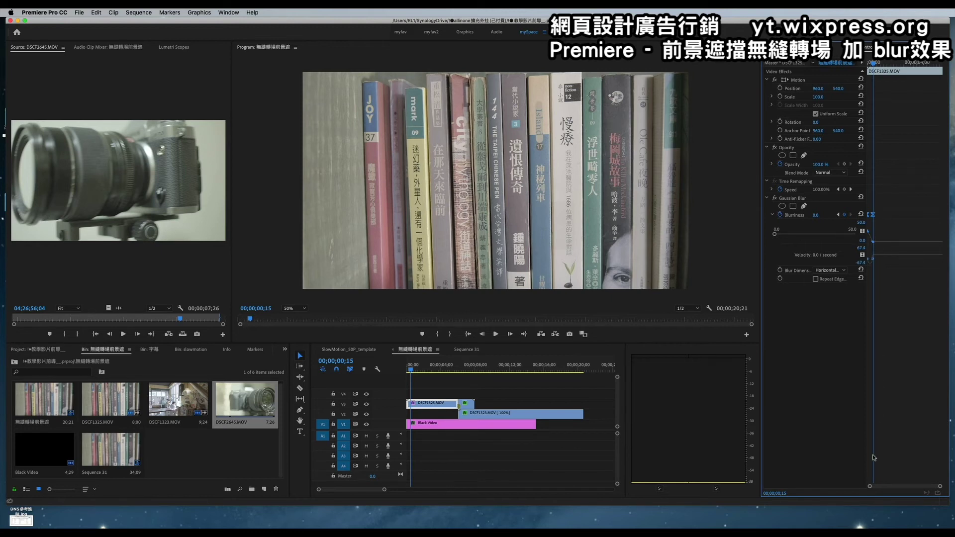
{"action": "left_click_drag", "start_coordinate": [940, 488], "coordinate": [900, 486]}
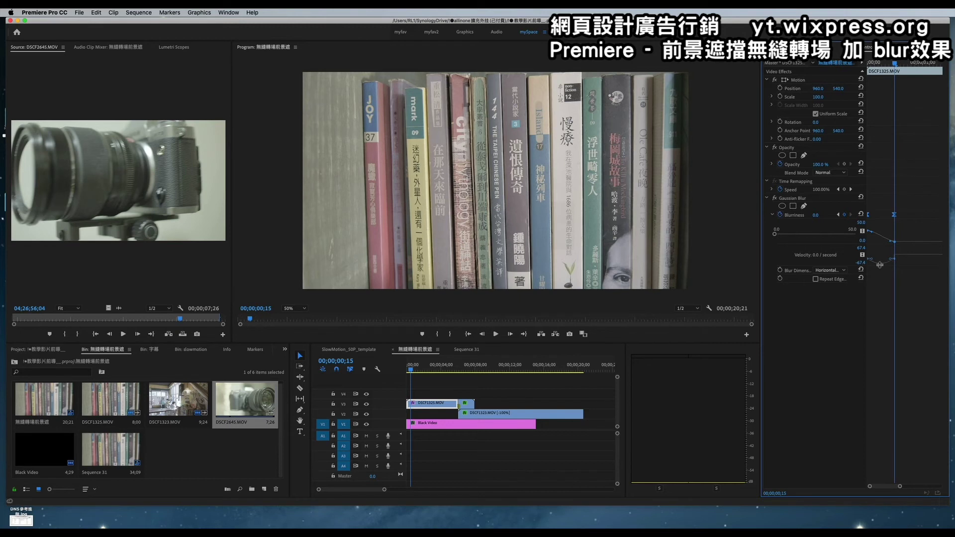
{"action": "left_click_drag", "start_coordinate": [879, 268], "coordinate": [879, 271]}
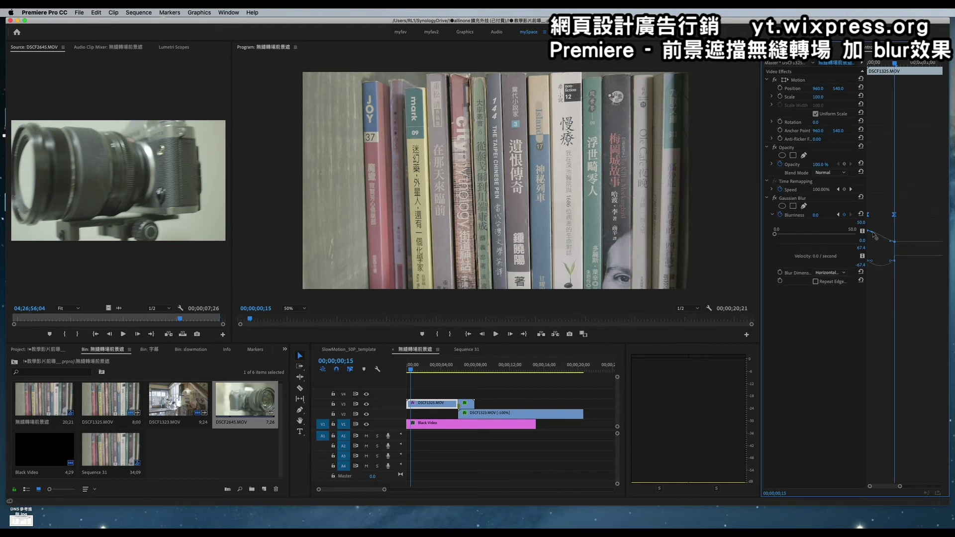
{"action": "left_click_drag", "start_coordinate": [874, 233], "coordinate": [884, 243]}
{"action": "left_click_drag", "start_coordinate": [411, 367], "coordinate": [395, 368]}
Preview the sequence, then select the masked foreground clip and its Blurriness keyframe
{"action": "left_click", "coordinate": [495, 335]}
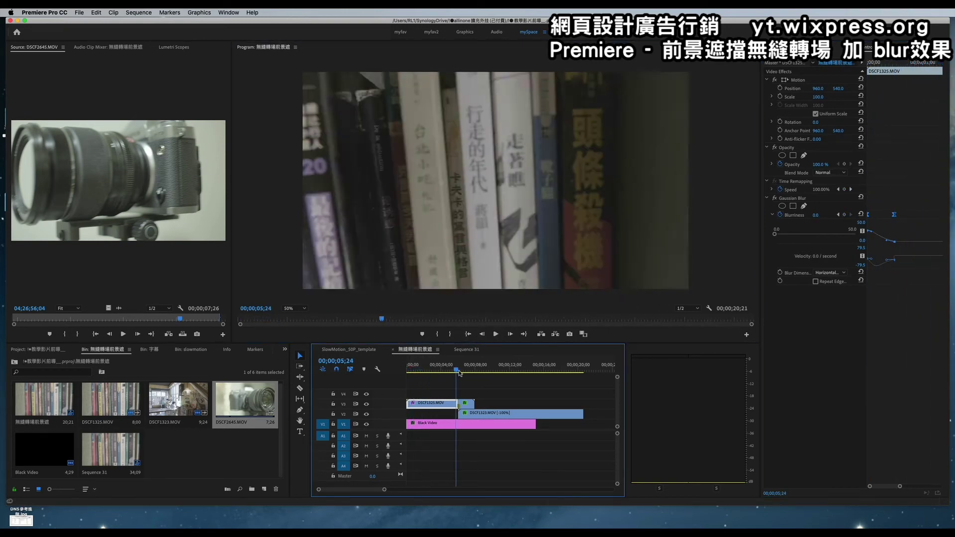
{"action": "left_click", "coordinate": [467, 404]}
{"action": "left_click", "coordinate": [468, 404]}
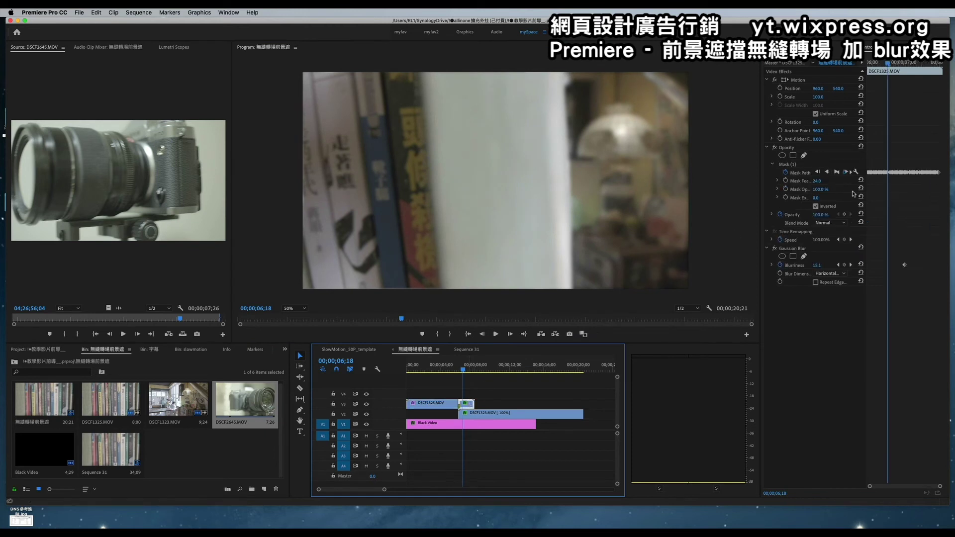
{"action": "left_click", "coordinate": [924, 299]}
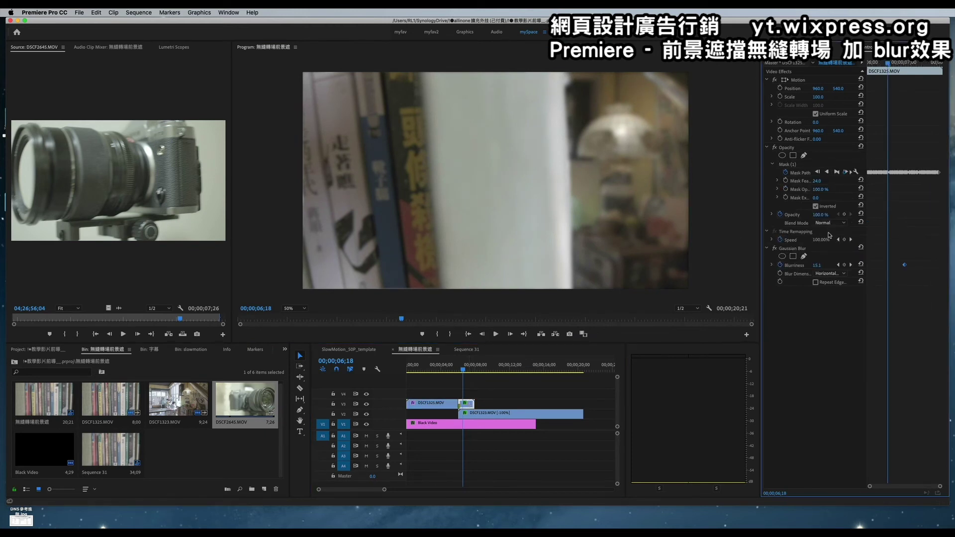
Zoom the keyframe timeline and scrub the transition, where blur climbs from 1.7 to about 26
{"action": "left_click_drag", "start_coordinate": [939, 486], "coordinate": [921, 485]}
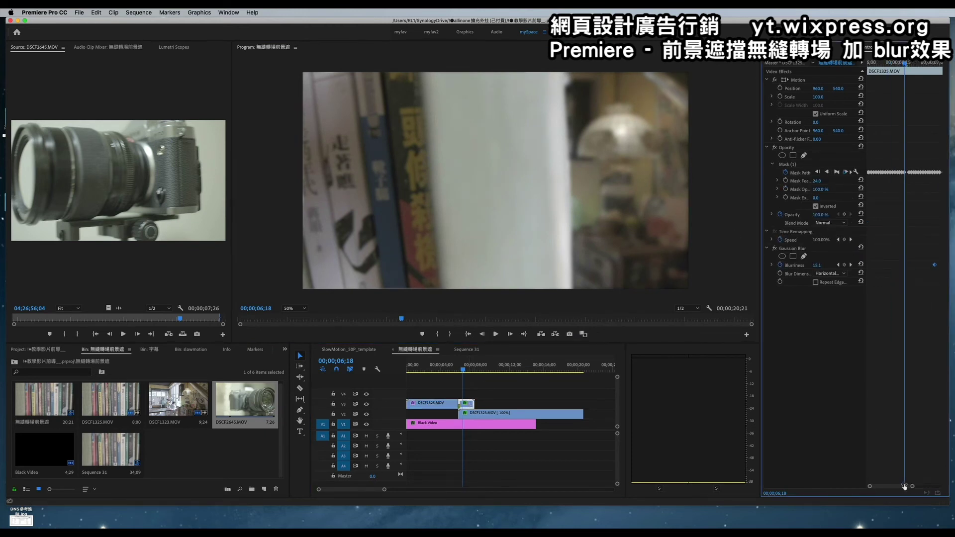
{"action": "left_click_drag", "start_coordinate": [890, 63], "coordinate": [923, 64]}
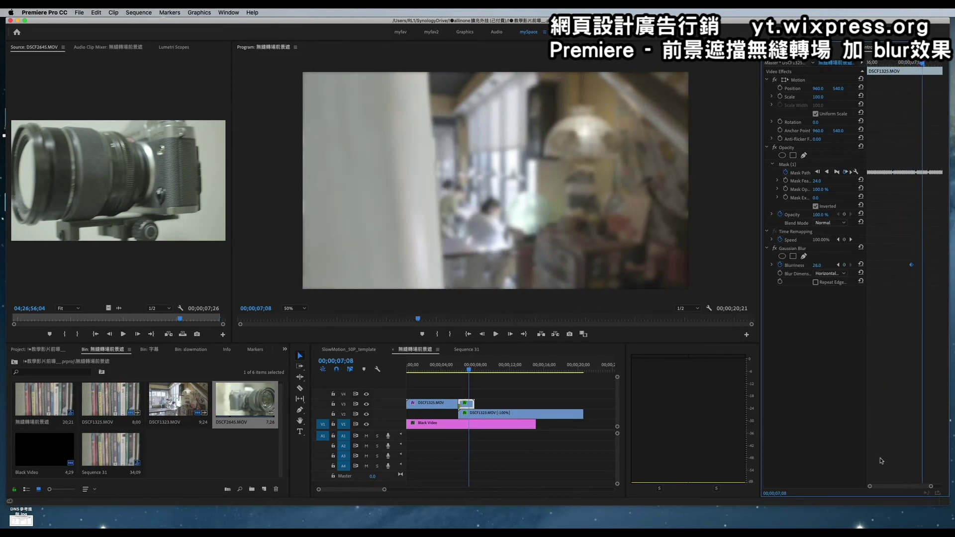
{"action": "left_click_drag", "start_coordinate": [870, 486], "coordinate": [917, 486]}
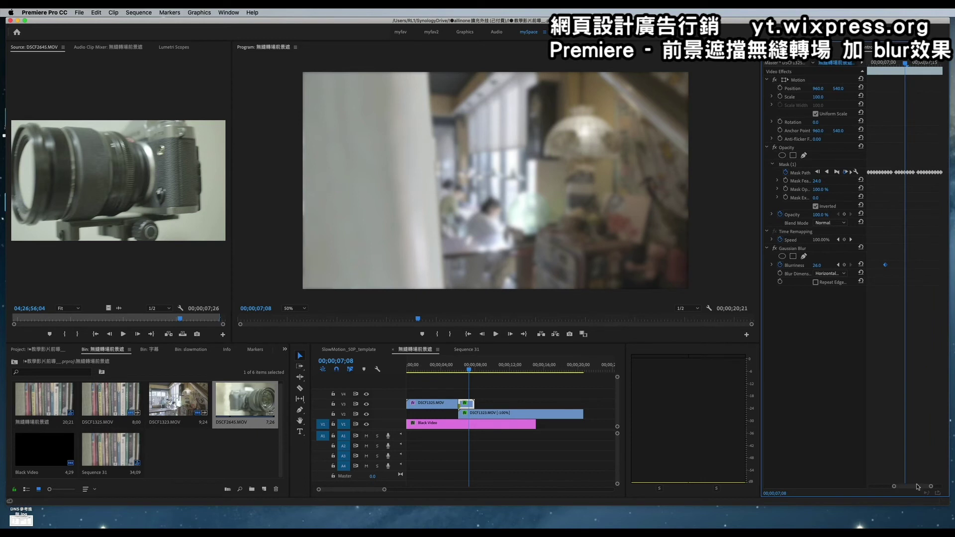
{"action": "left_click_drag", "start_coordinate": [927, 487], "coordinate": [930, 486]}
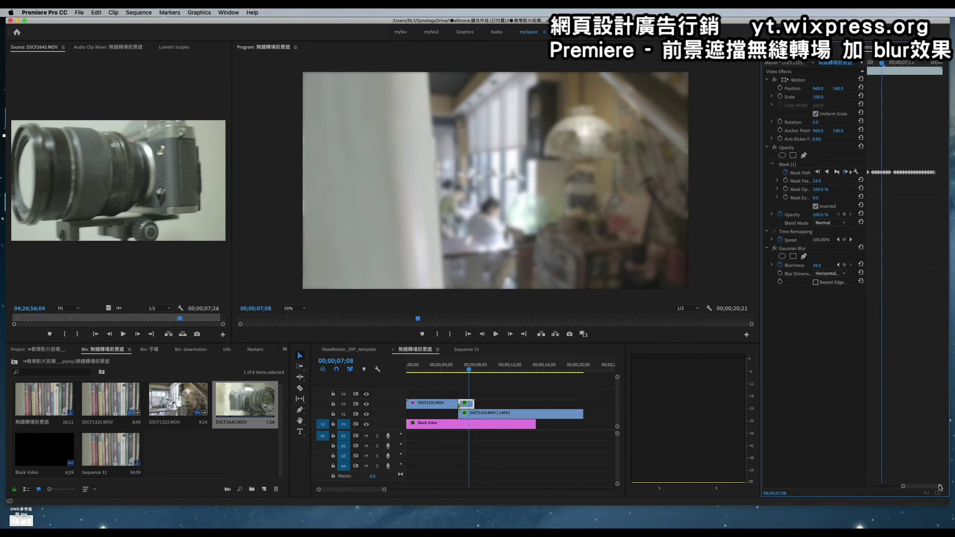
{"action": "left_click_drag", "start_coordinate": [472, 369], "coordinate": [471, 370]}
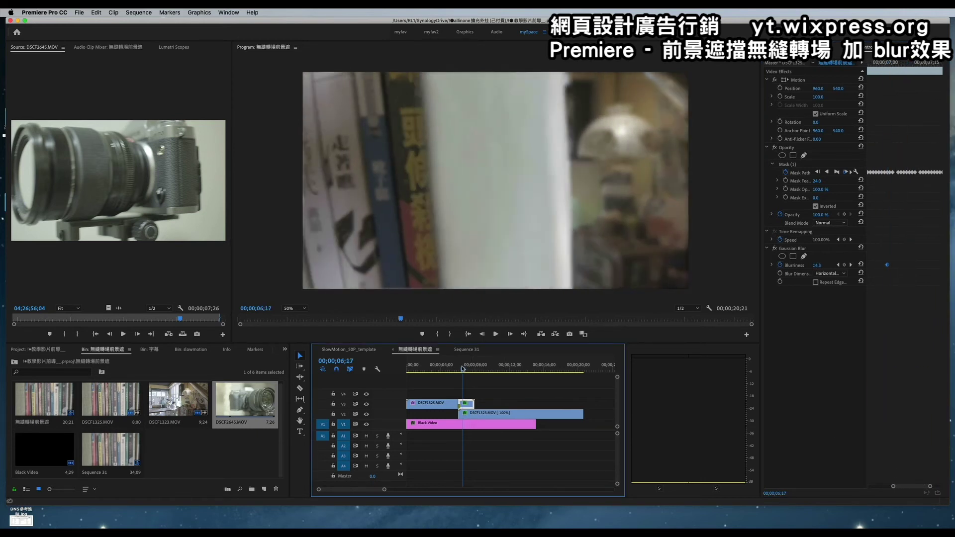
{"action": "left_click_drag", "start_coordinate": [471, 370], "coordinate": [462, 371]}
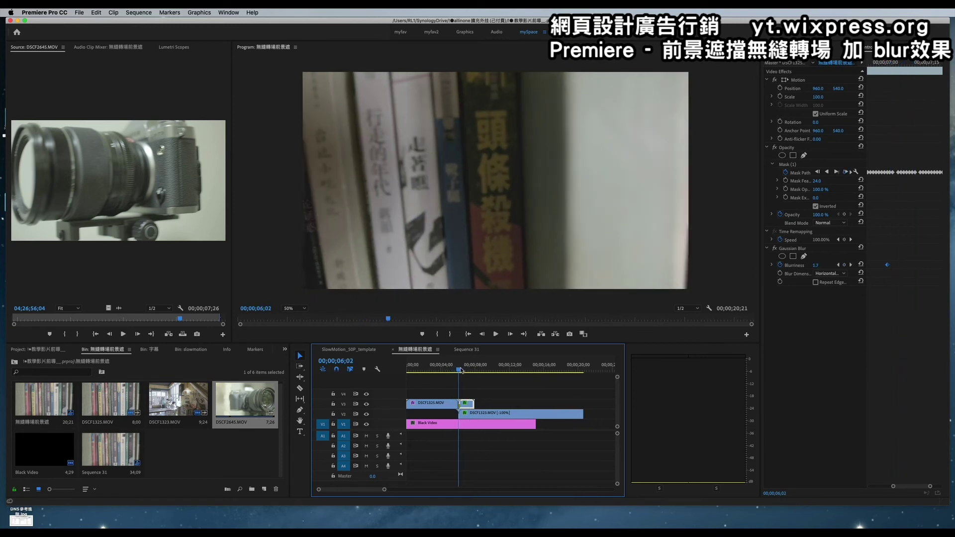
Reset Blurriness to 0, delete its old keyframes, and restart the animation at 06;02
{"action": "left_click", "coordinate": [822, 265]}
{"action": "type", "text": "0"}
{"action": "key", "text": "Return"}
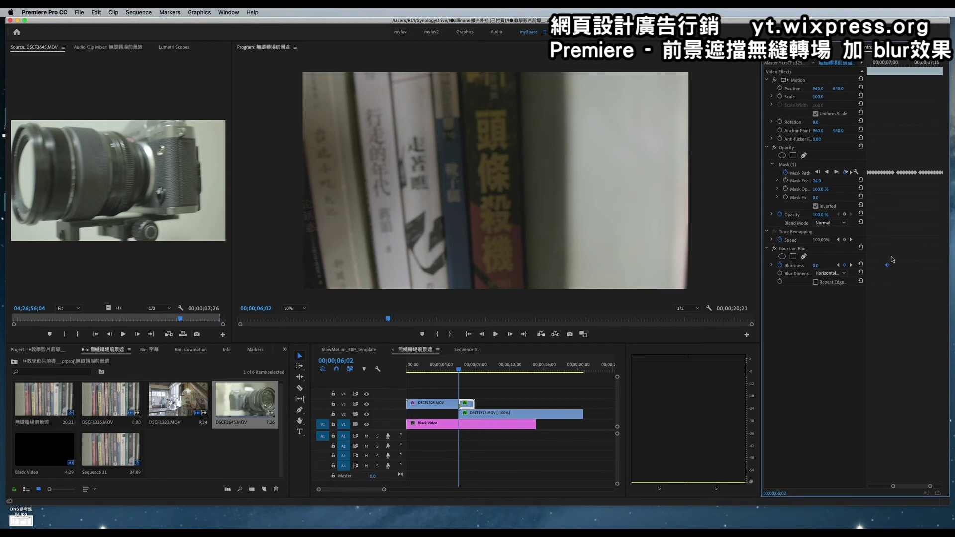
{"action": "left_click", "coordinate": [780, 265]}
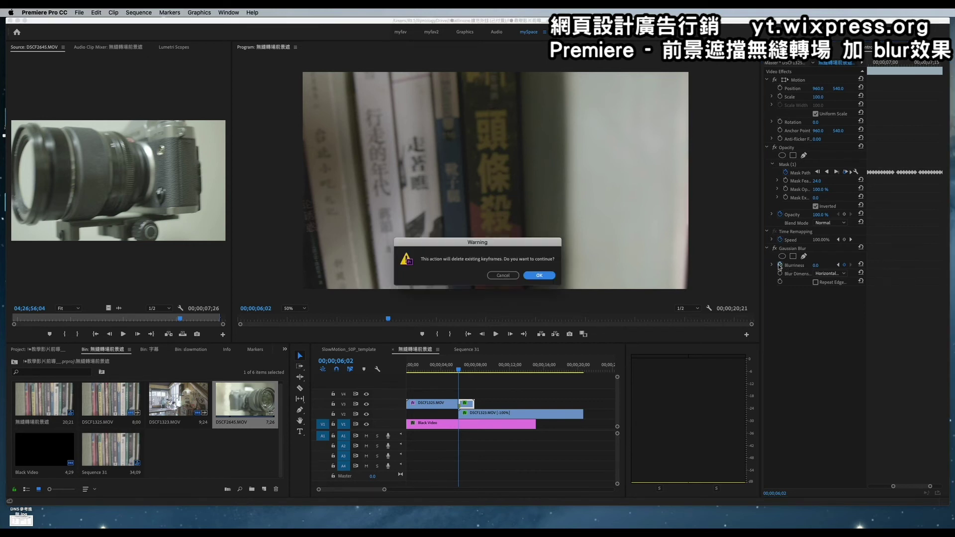
{"action": "left_click", "coordinate": [530, 277]}
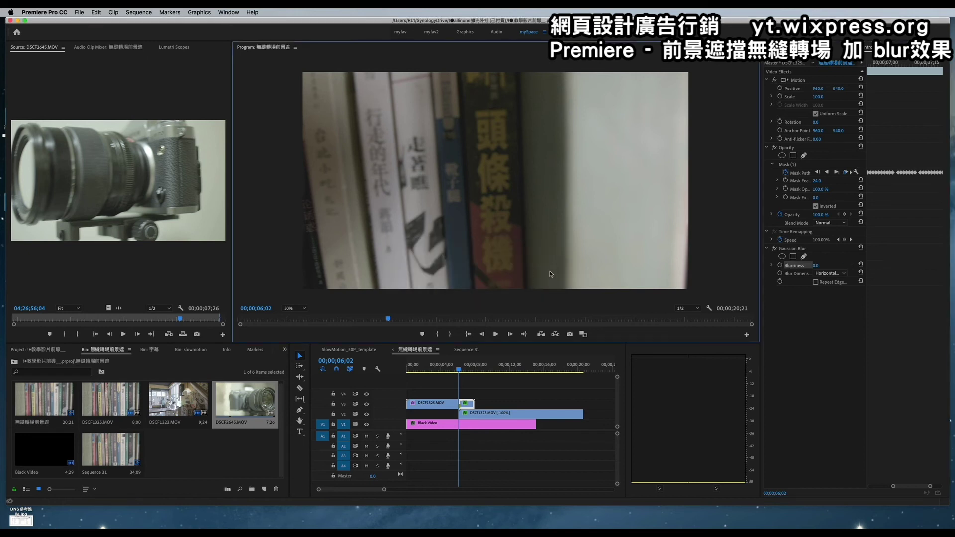
{"action": "left_click", "coordinate": [781, 265]}
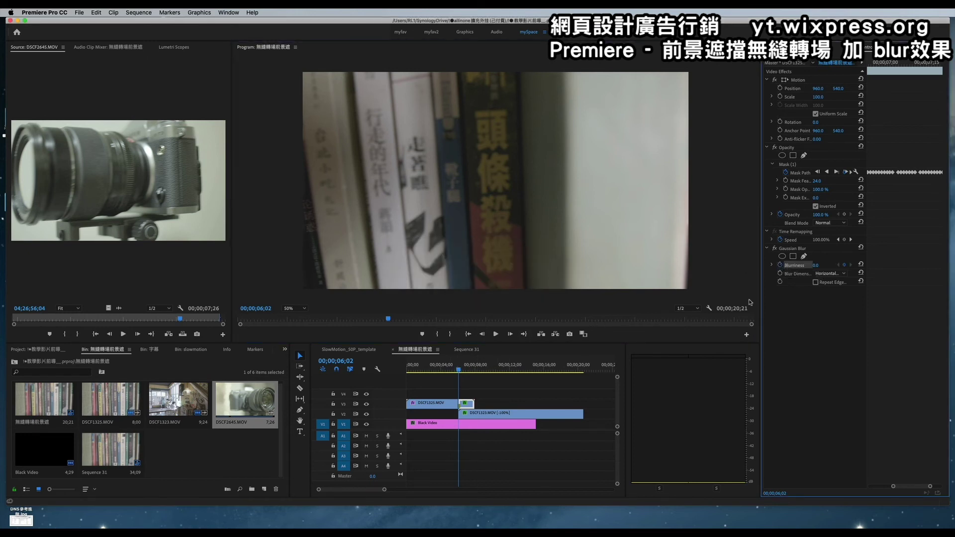
Keyframe Blurriness at 21.0 at 06;25, then return to the first keyframe at 06;00
{"action": "left_click", "coordinate": [463, 370]}
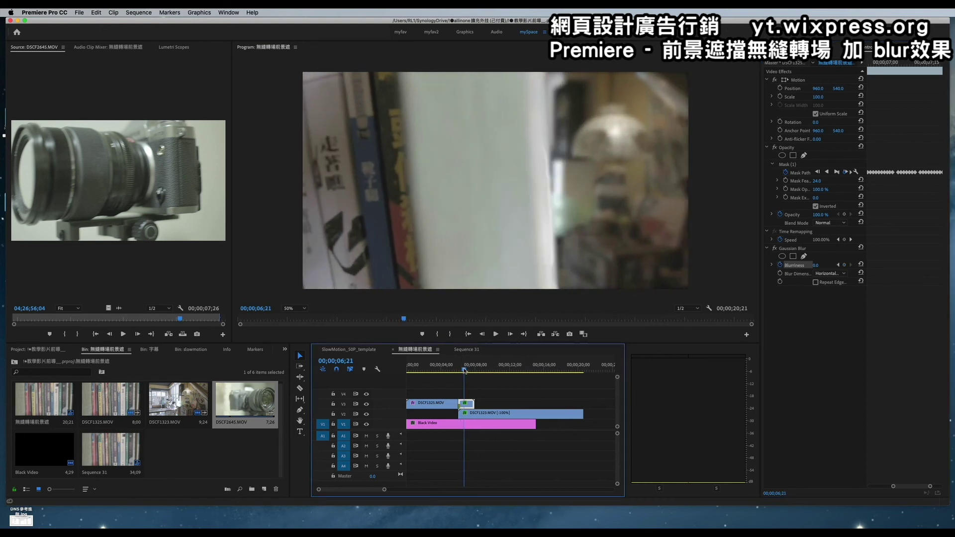
{"action": "left_click_drag", "start_coordinate": [464, 370], "coordinate": [466, 370]}
{"action": "left_click", "coordinate": [816, 265]}
{"action": "left_click_drag", "start_coordinate": [815, 265], "coordinate": [826, 265]}
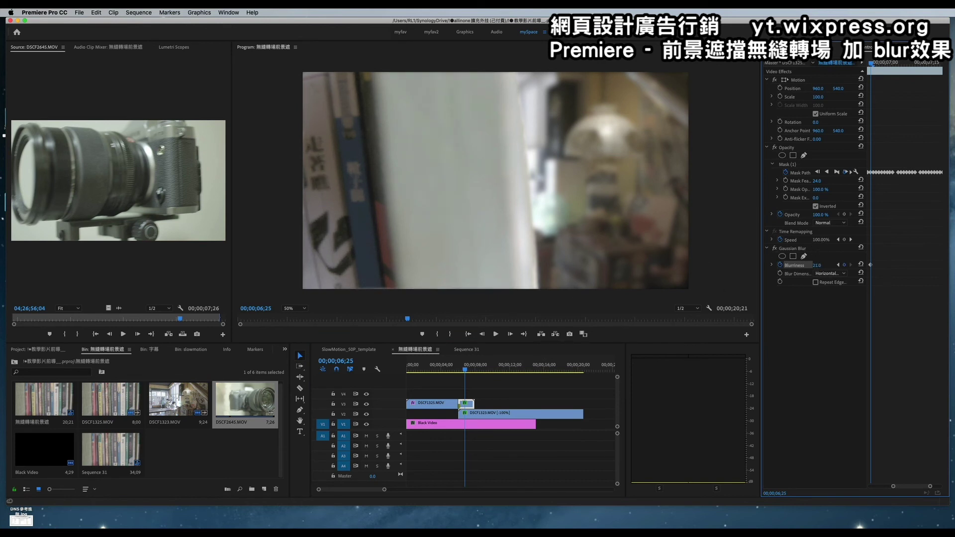
{"action": "left_click_drag", "start_coordinate": [930, 486], "coordinate": [893, 488]}
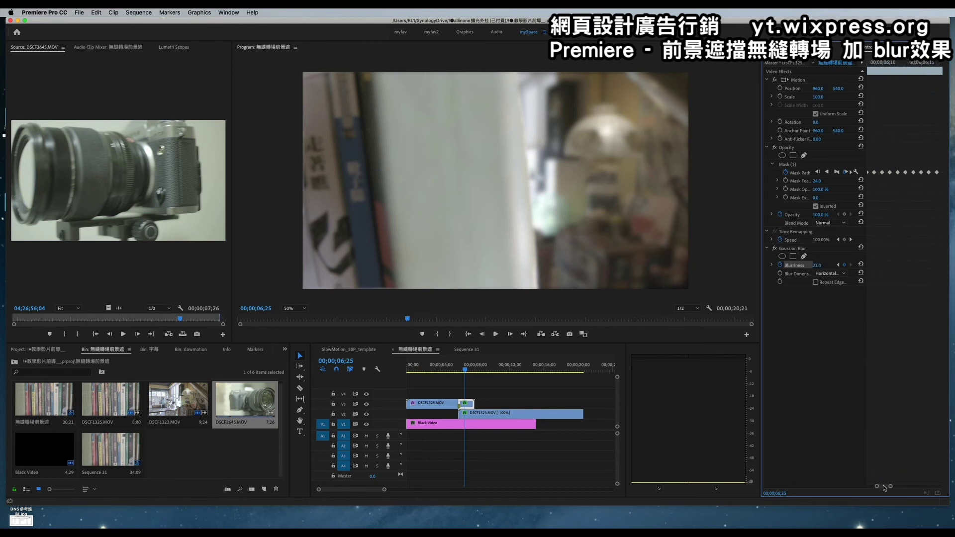
{"action": "left_click_drag", "start_coordinate": [909, 491], "coordinate": [886, 487]}
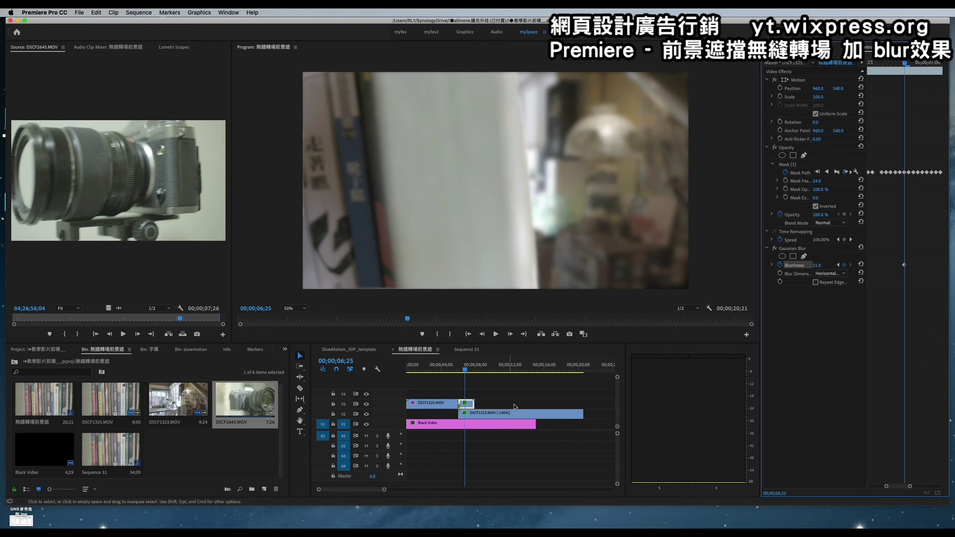
{"action": "left_click_drag", "start_coordinate": [465, 370], "coordinate": [457, 371]}
{"action": "left_click", "coordinate": [859, 318]}
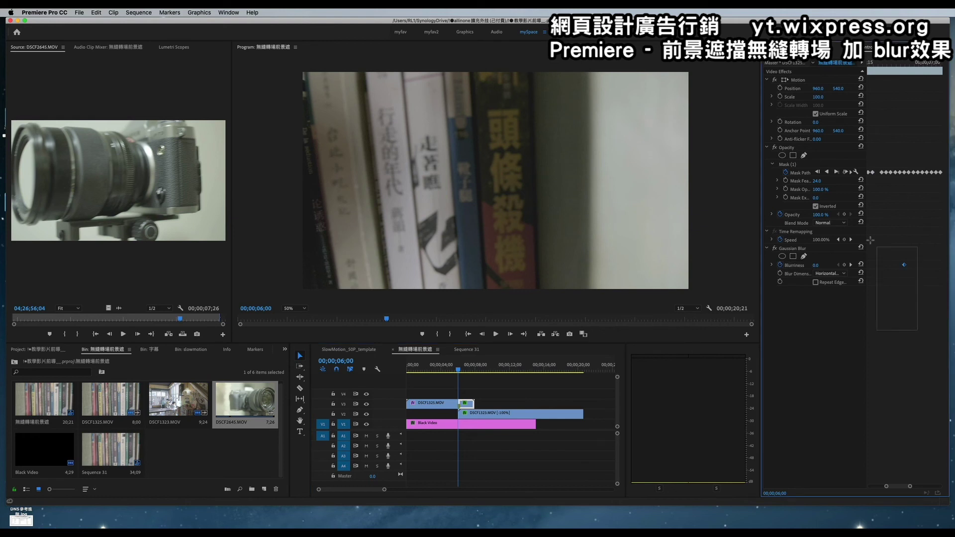
Set the masked clip's Blurriness keyframe to Bezier, shape its ease curve, and play it back
{"action": "left_click", "coordinate": [771, 265]}
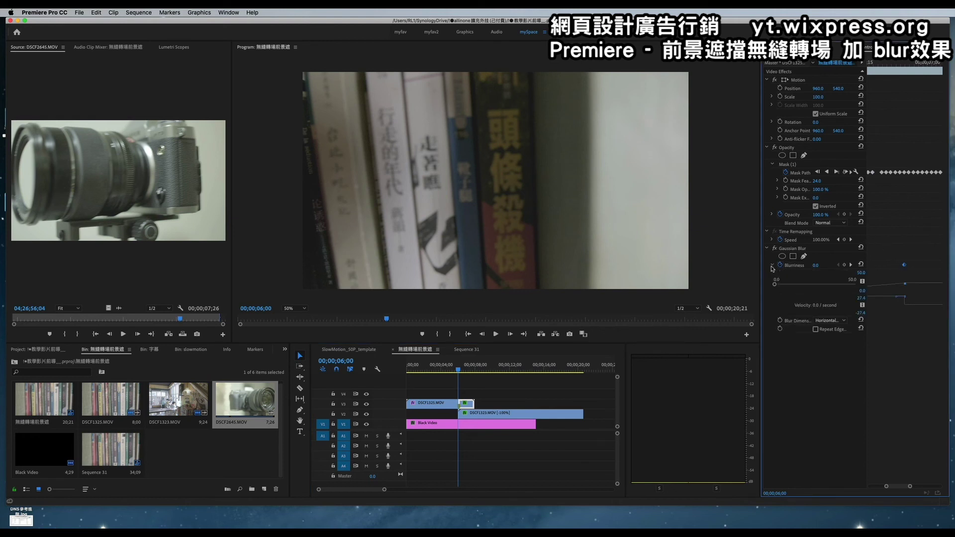
{"action": "right_click", "coordinate": [904, 266]}
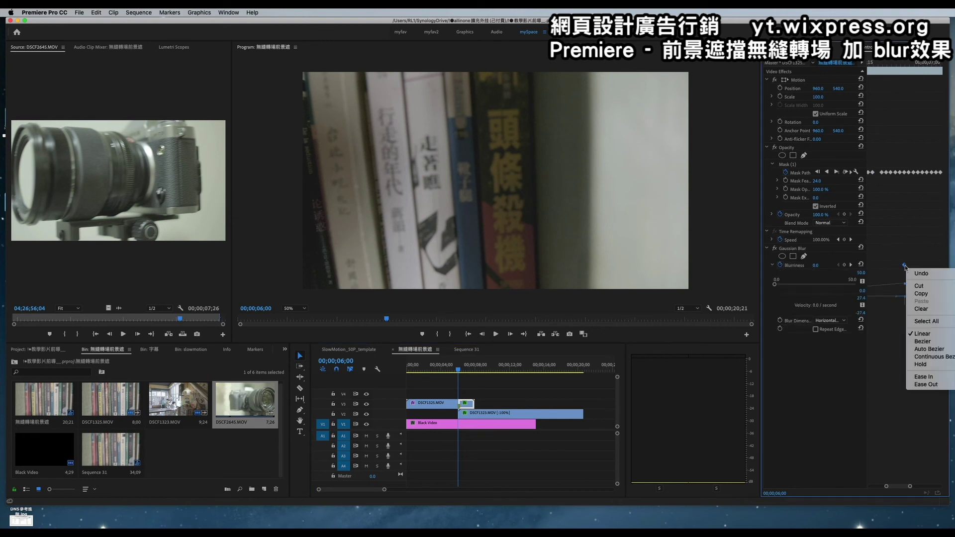
{"action": "left_click", "coordinate": [940, 343]}
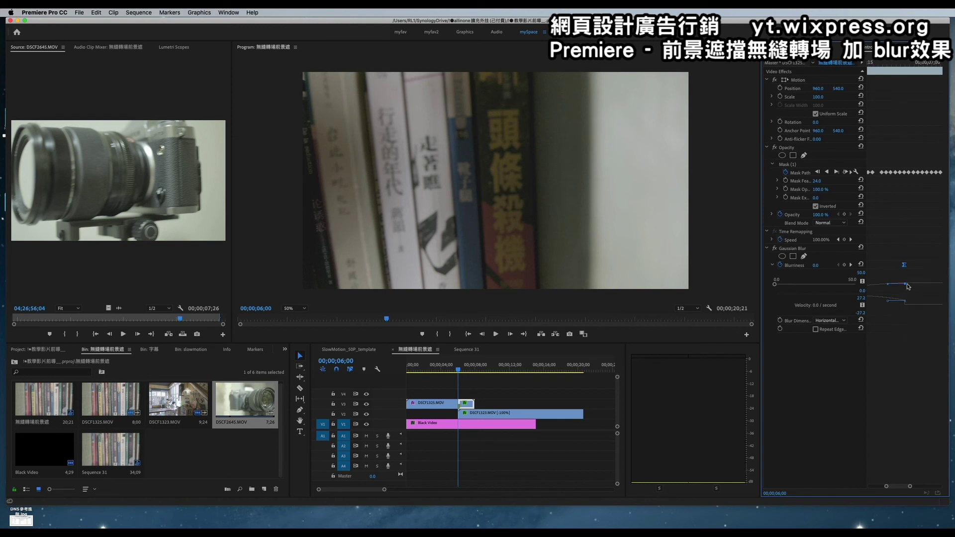
{"action": "mouse_move", "coordinate": [905, 287]}
{"action": "left_mouse_down"}
{"action": "mouse_move", "coordinate": [890, 294]}
{"action": "mouse_move", "coordinate": [906, 291]}
{"action": "left_mouse_up"}
{"action": "left_click_drag", "start_coordinate": [904, 285], "coordinate": [905, 282]}
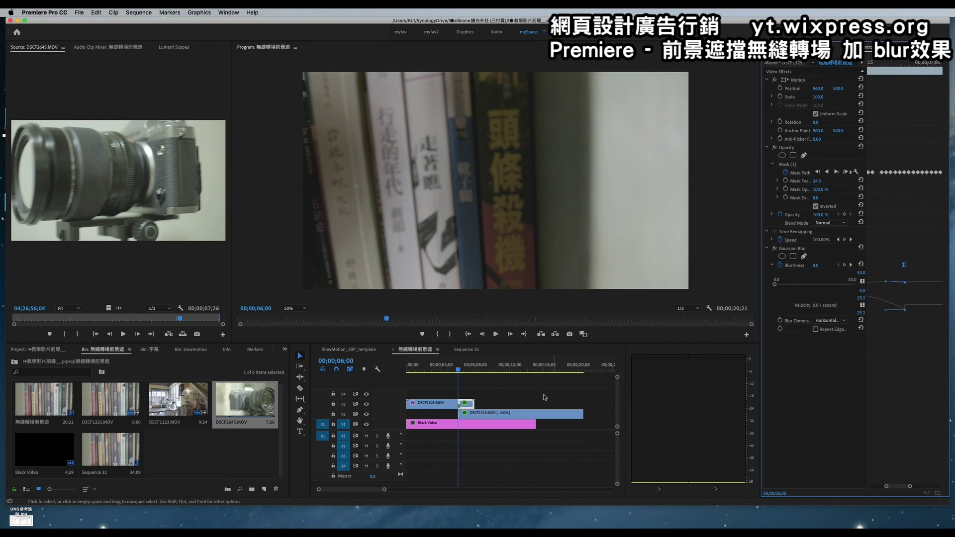
{"action": "left_click", "coordinate": [496, 335]}
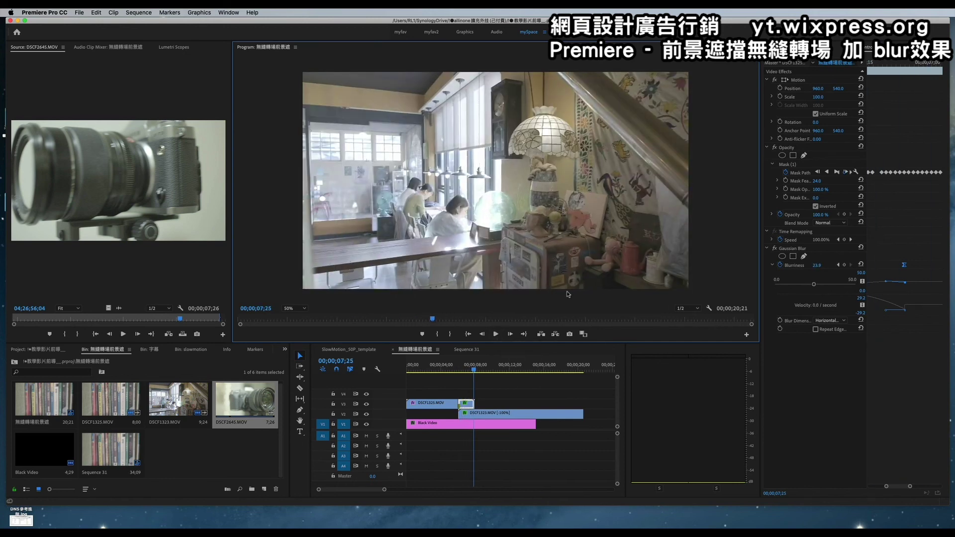
Extend Black Video to the sequence end and play through the finished transition
{"action": "left_click_drag", "start_coordinate": [468, 368], "coordinate": [506, 371]}
{"action": "left_click_drag", "start_coordinate": [536, 423], "coordinate": [583, 423]}
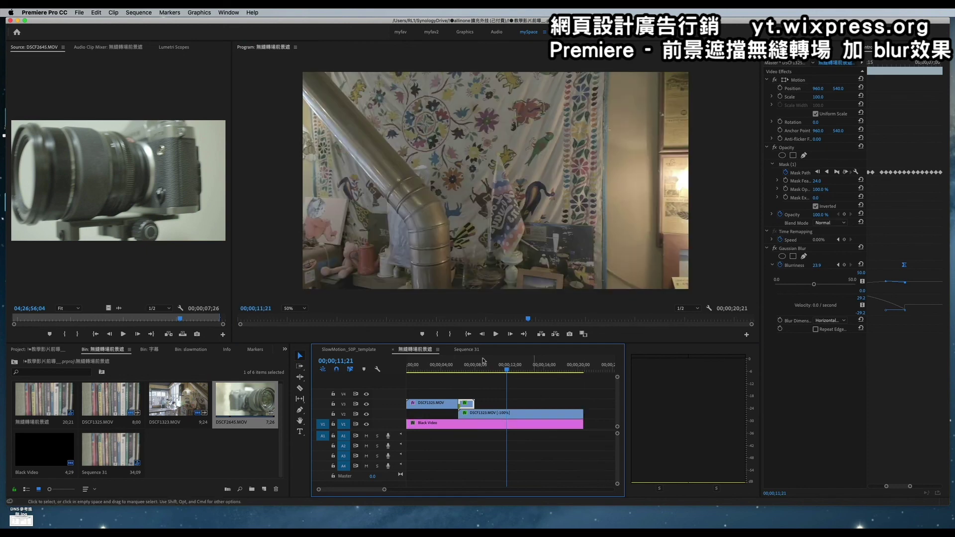
{"action": "left_click_drag", "start_coordinate": [505, 370], "coordinate": [452, 370]}
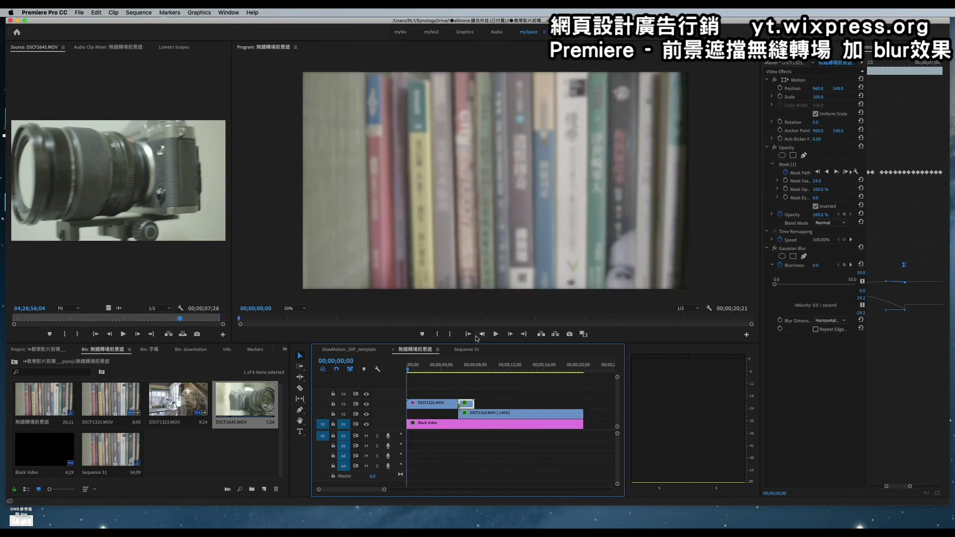
{"action": "left_click", "coordinate": [495, 334]}
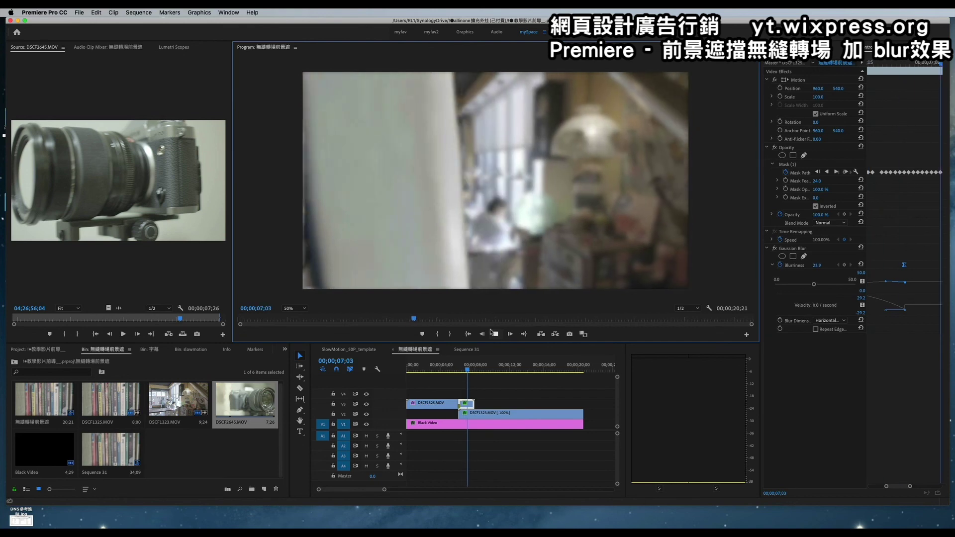
{"action": "left_click", "coordinate": [490, 331]}
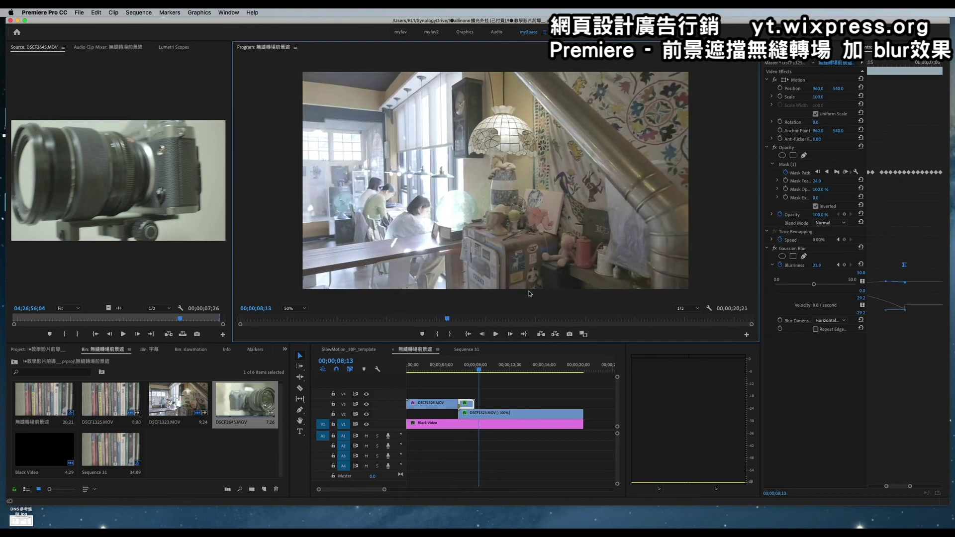